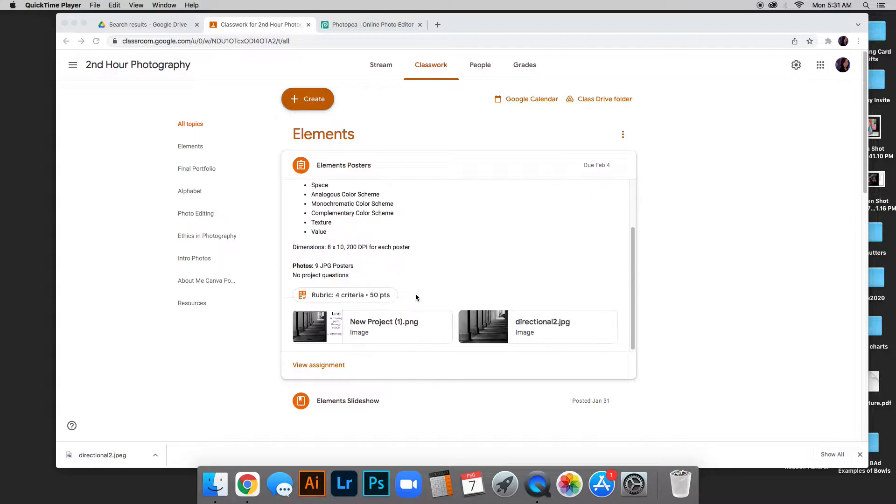
View the example poster New Project (1).png attached to the Elements Posters assignment, and close the preview.
click(312, 334)
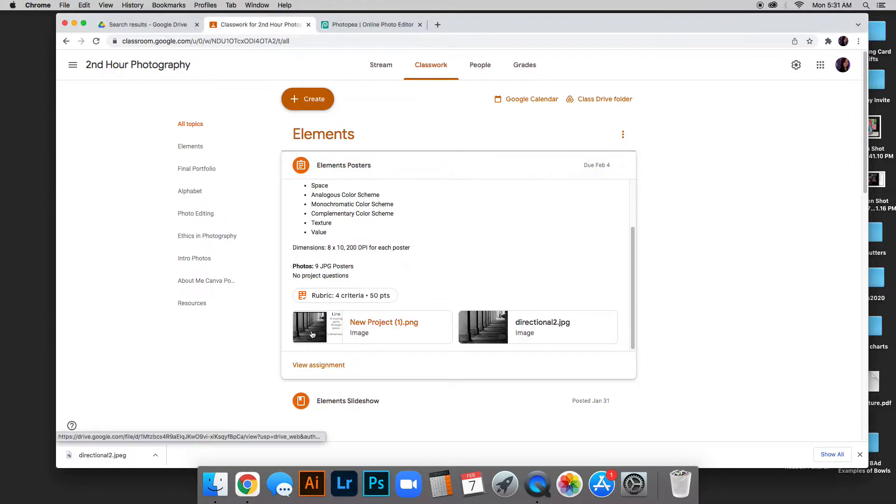
click(312, 334)
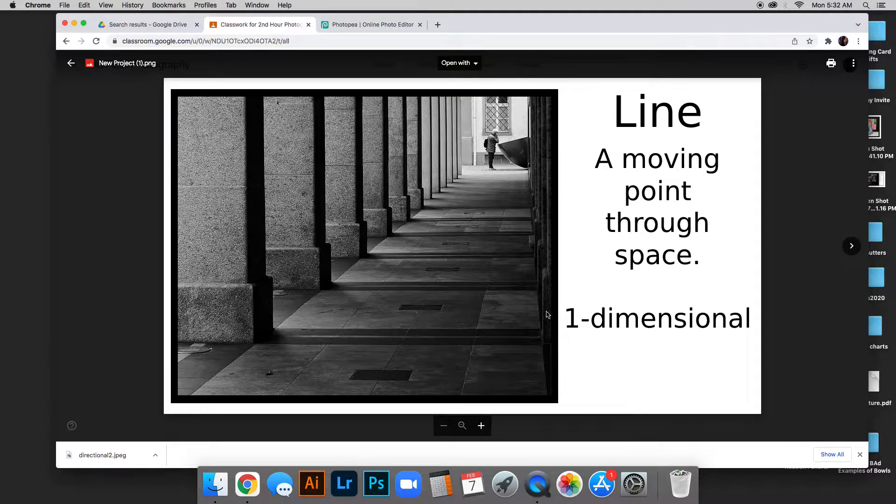
click(795, 311)
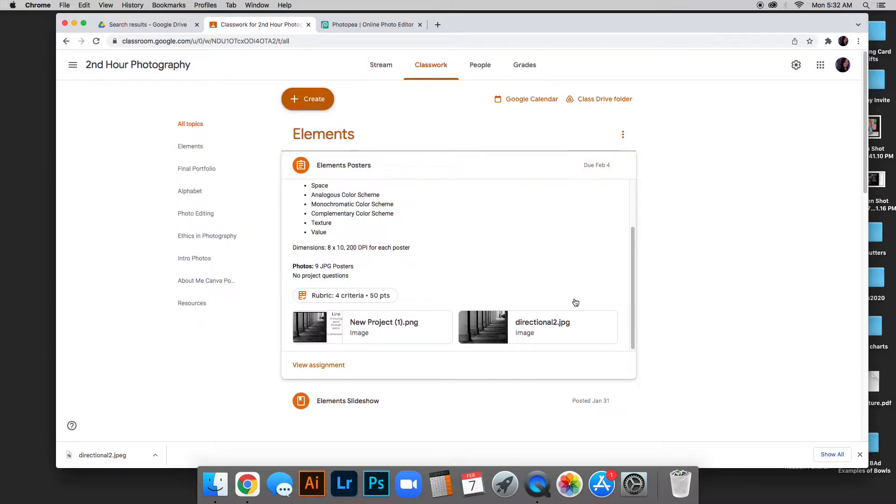
Preview the attached photo directional2.jpg and show its image-saving options, and close the preview without saving.
click(495, 330)
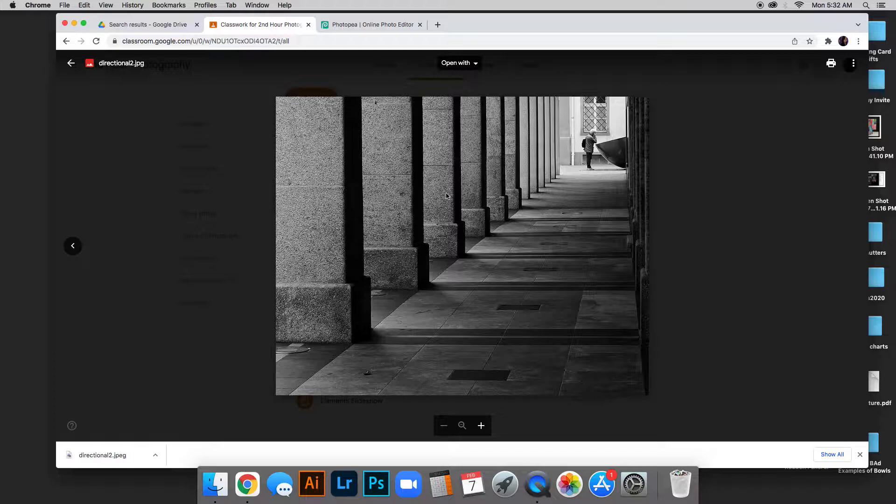
right_click(410, 176)
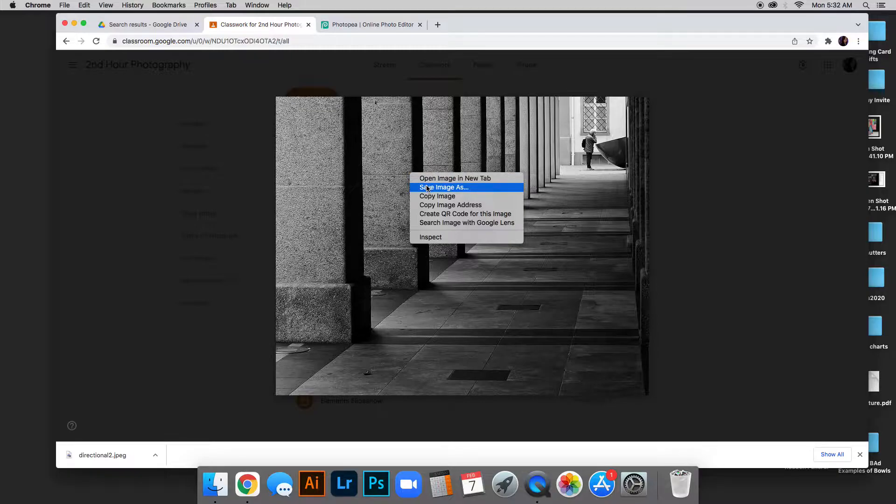
click(709, 181)
click(718, 188)
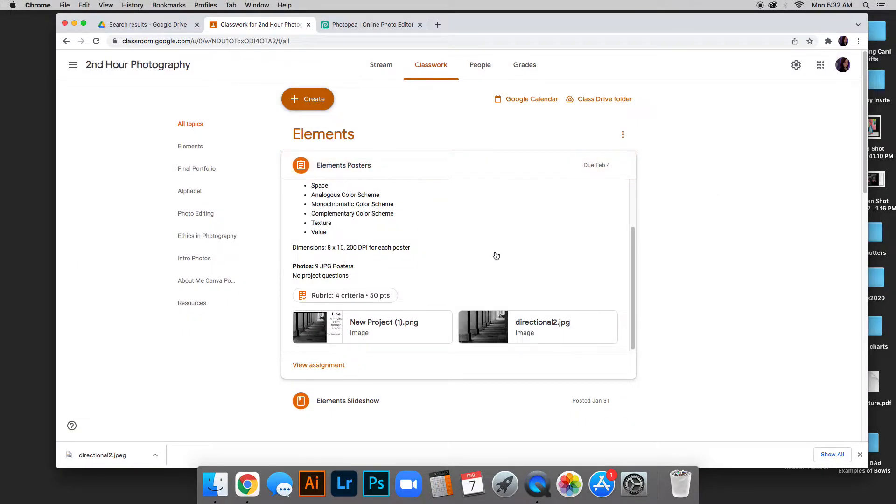
Switch to Photopea and start a new project named Line.
scroll(497, 253, up, 3)
click(373, 26)
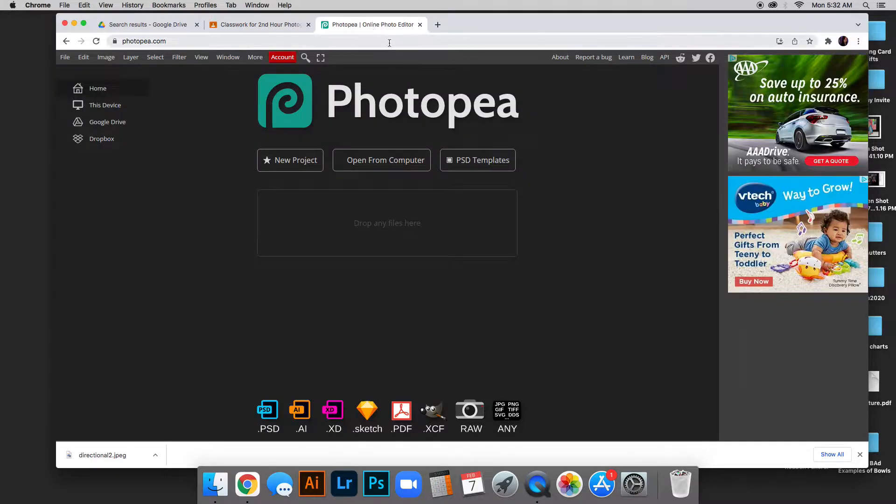
click(65, 58)
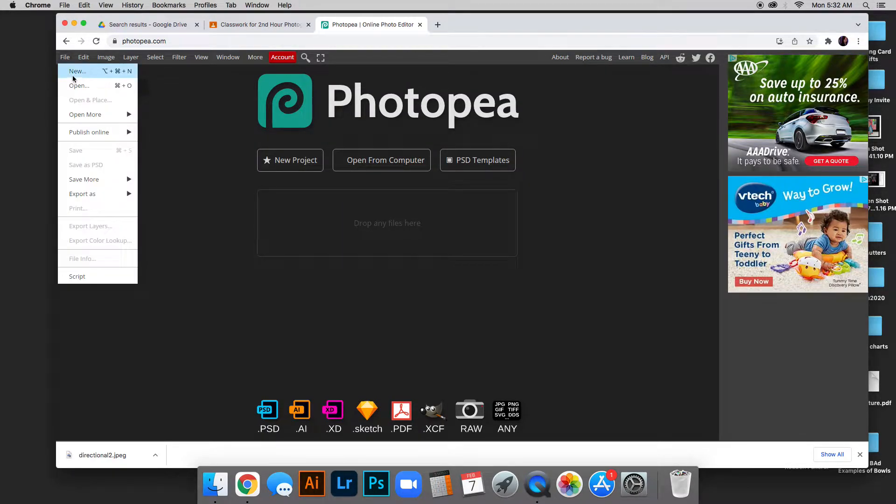
click(86, 72)
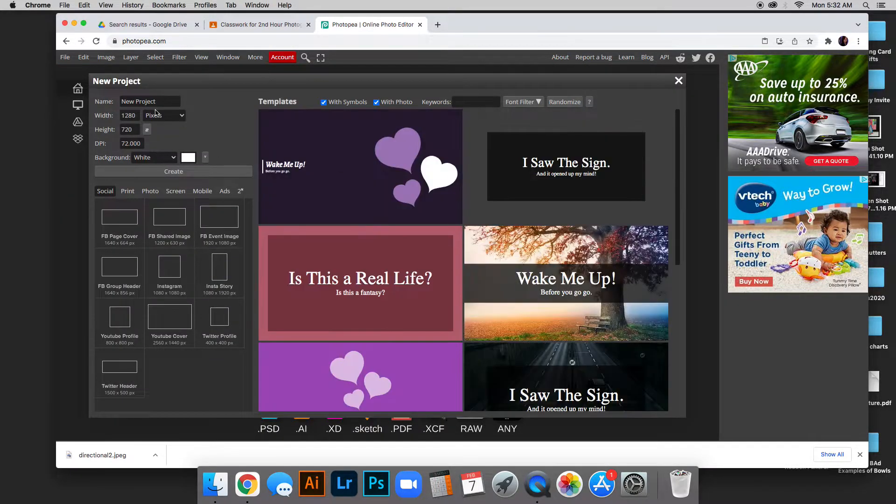
triple_click(155, 102)
text(Line)
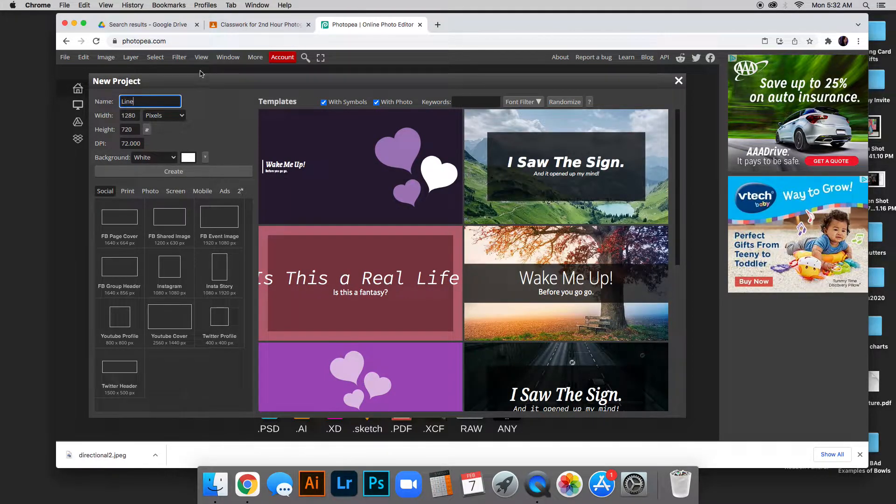
Set the project's units to inches, its width to 8 and its DPI to 200, and create it.
click(167, 117)
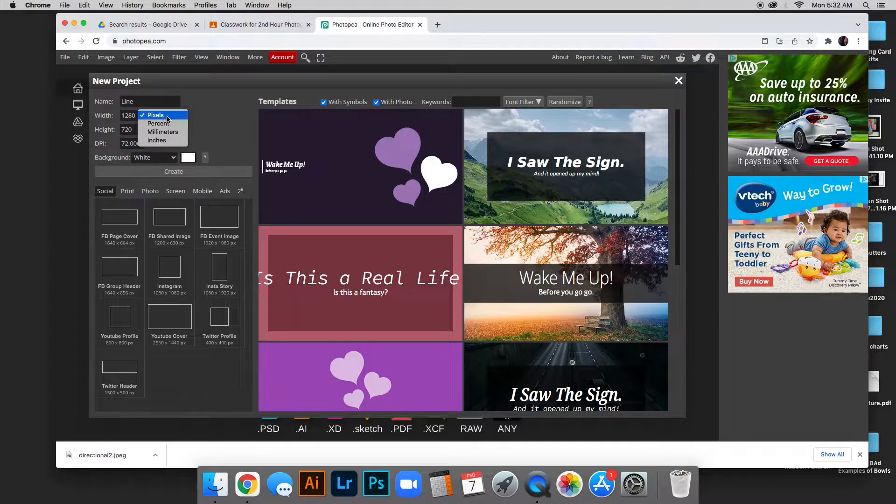
click(167, 140)
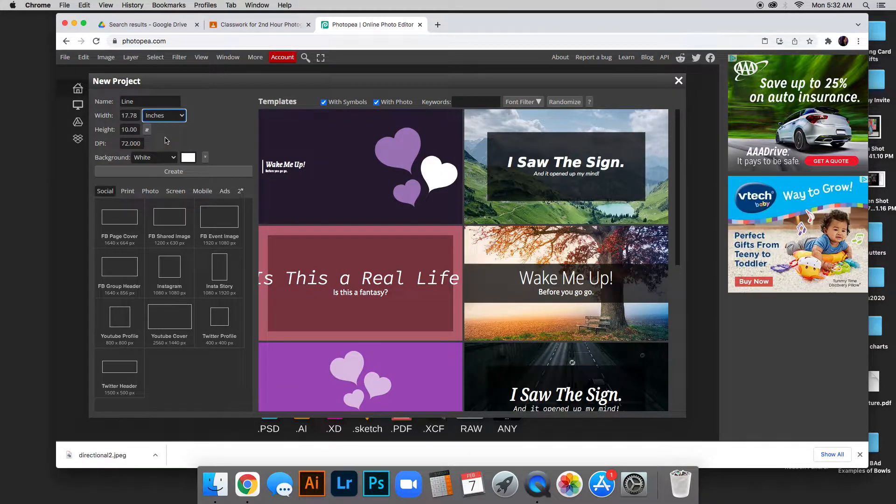
click(135, 115)
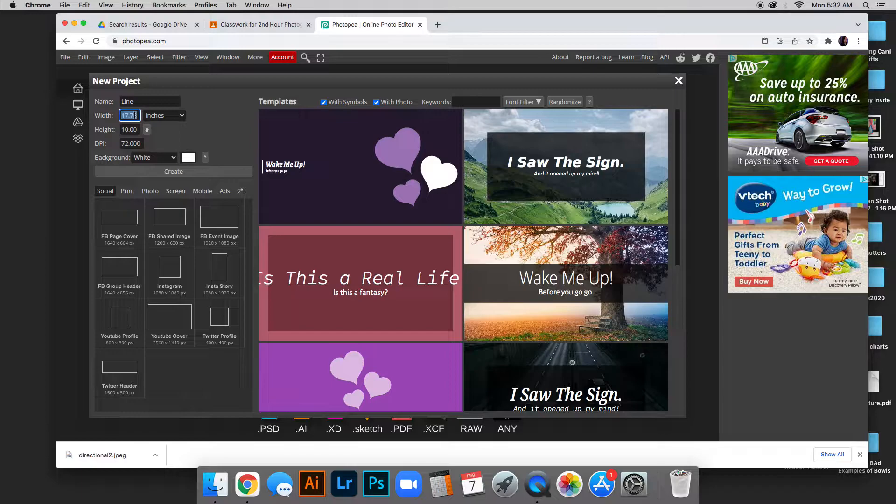
text(8)
click(135, 143)
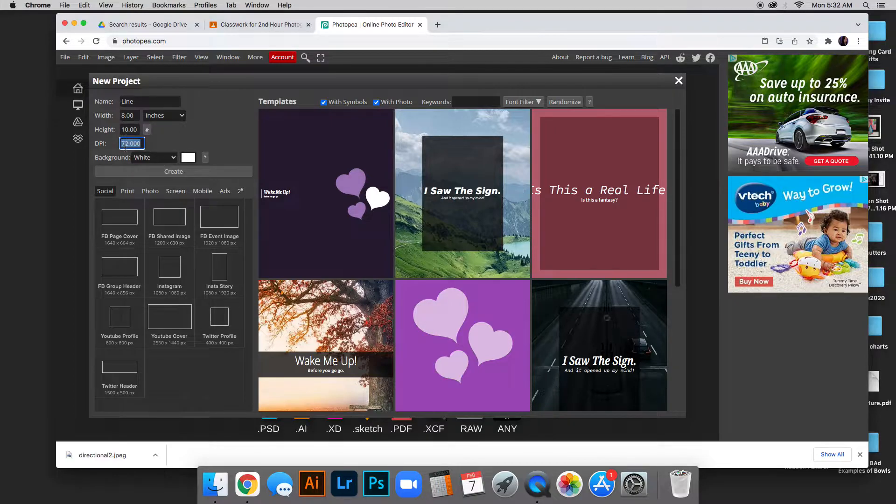
text(200)
click(164, 173)
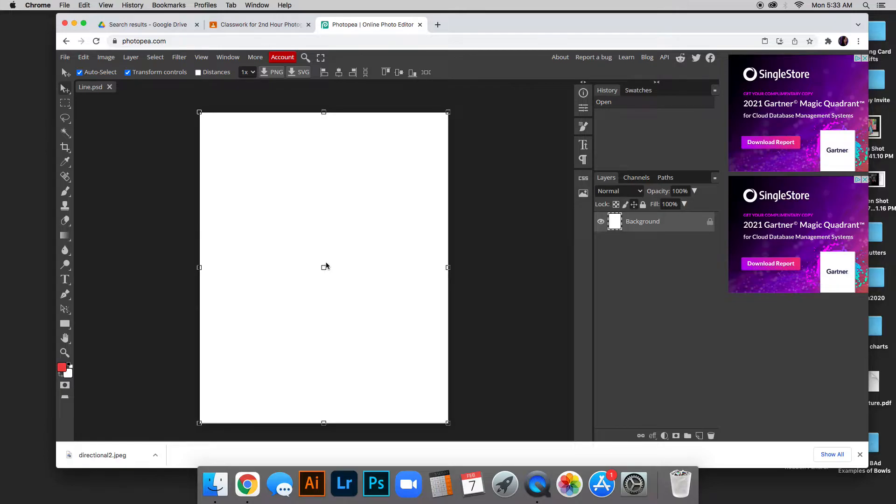
key(super+plus)
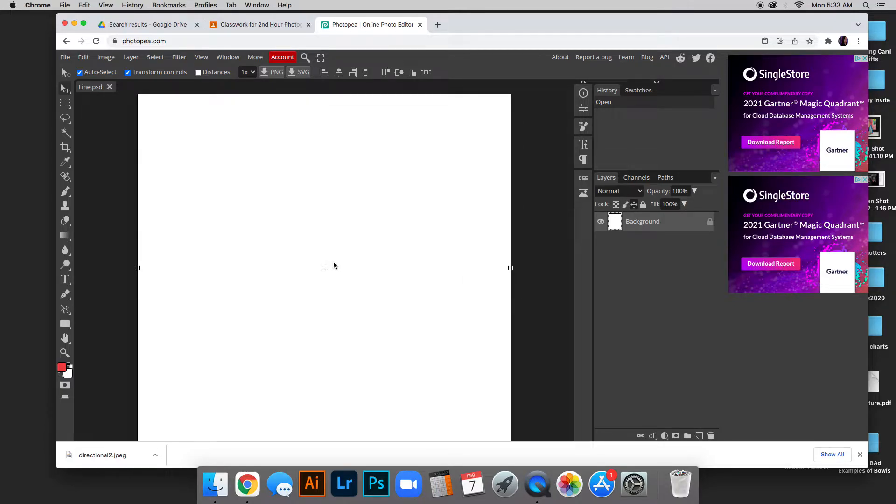
key(super+minus)
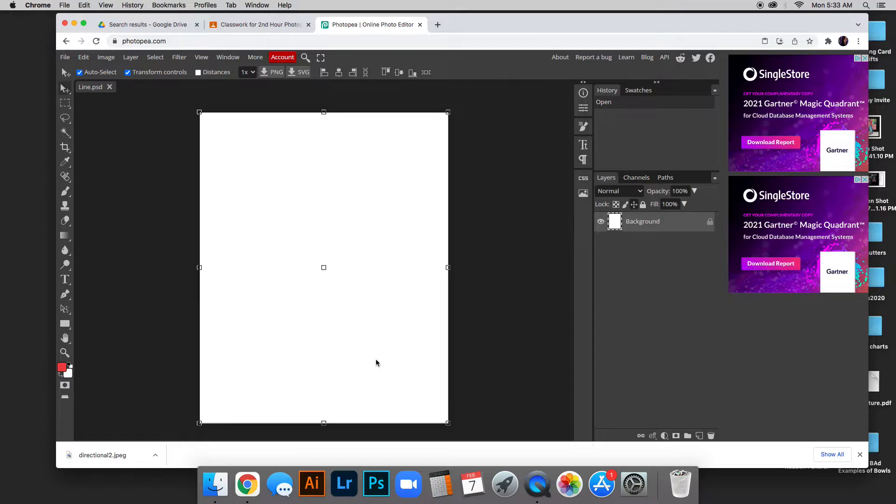
Place the image directional2.jpeg from the Desktop into the Line document with Open & Place.
click(65, 58)
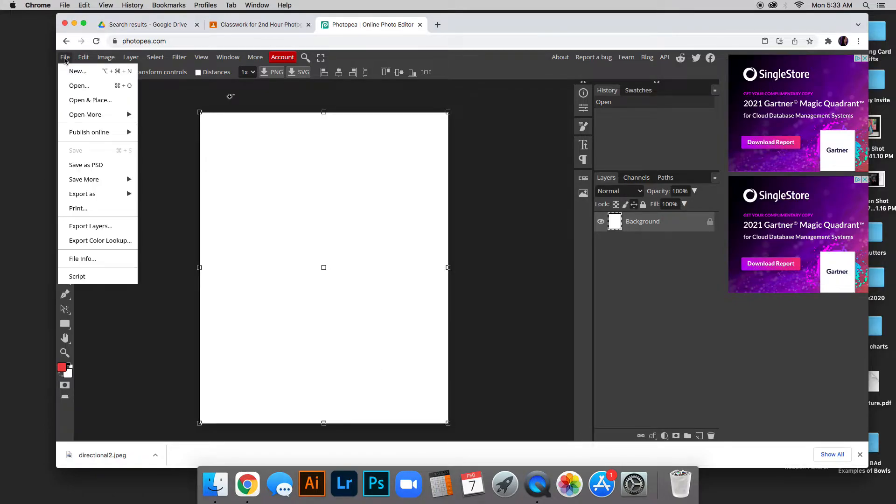
click(90, 102)
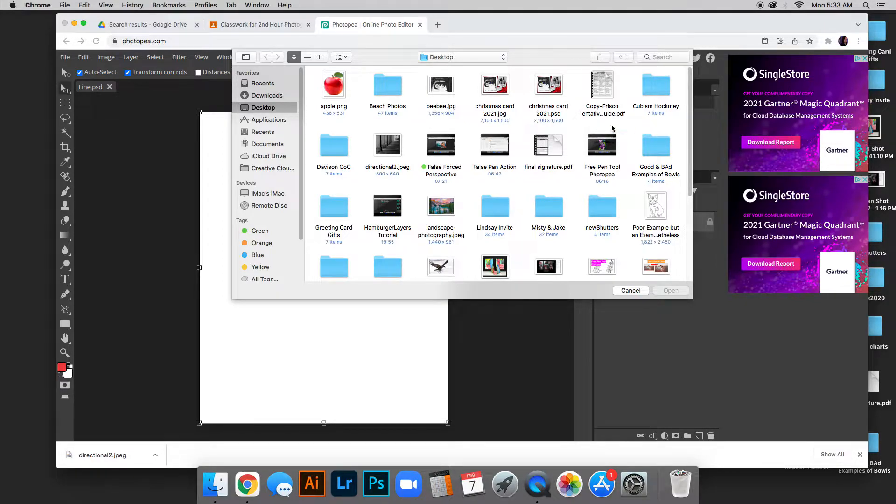
scroll(690, 136, down, 1)
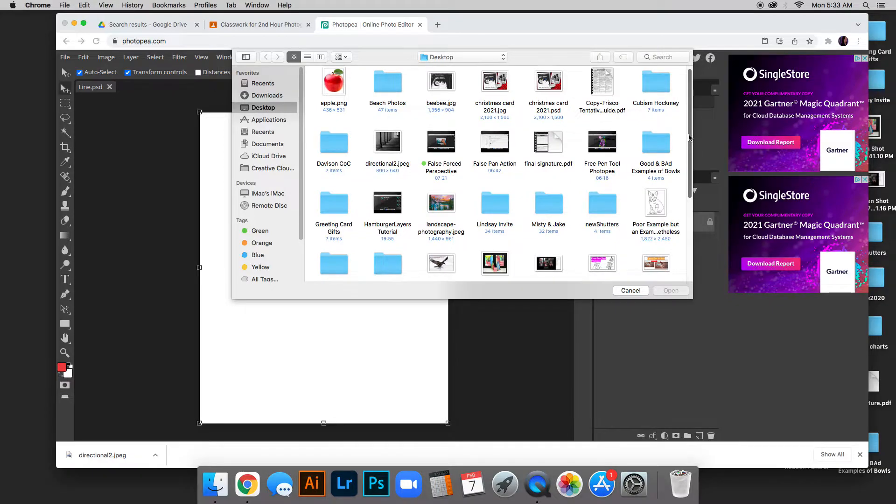
drag(690, 137, 691, 213)
scroll(637, 115, up, 10)
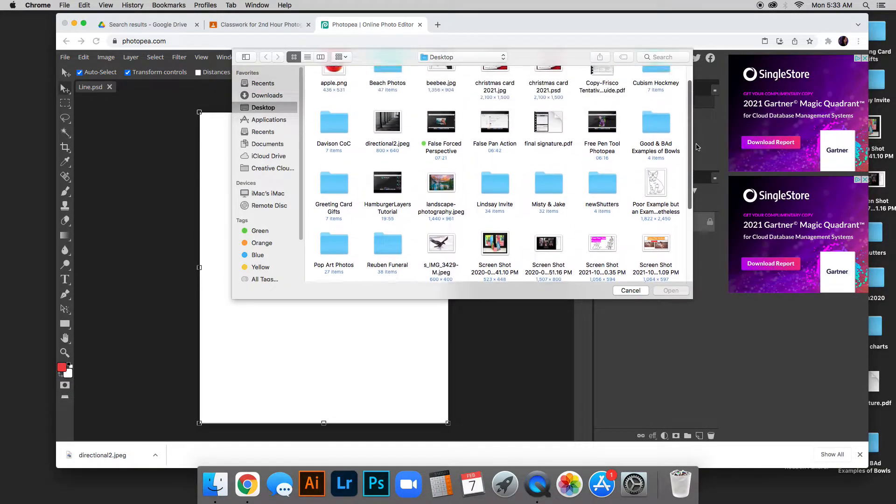
click(389, 147)
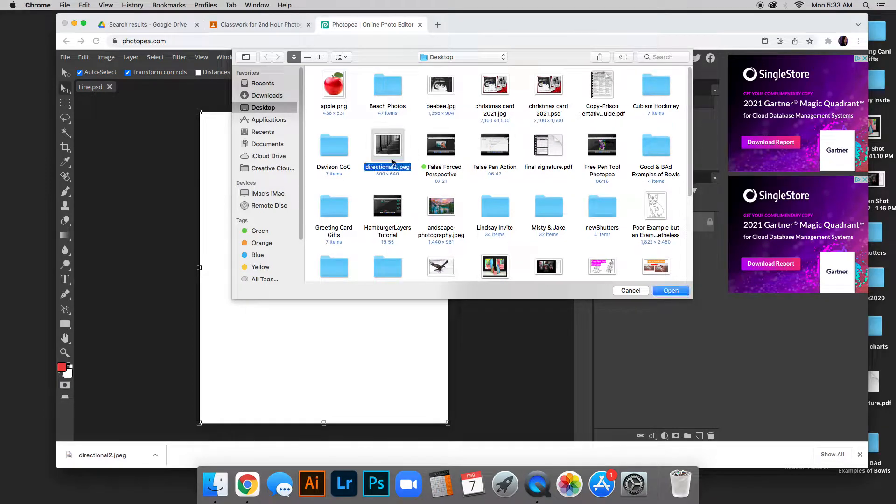
click(680, 291)
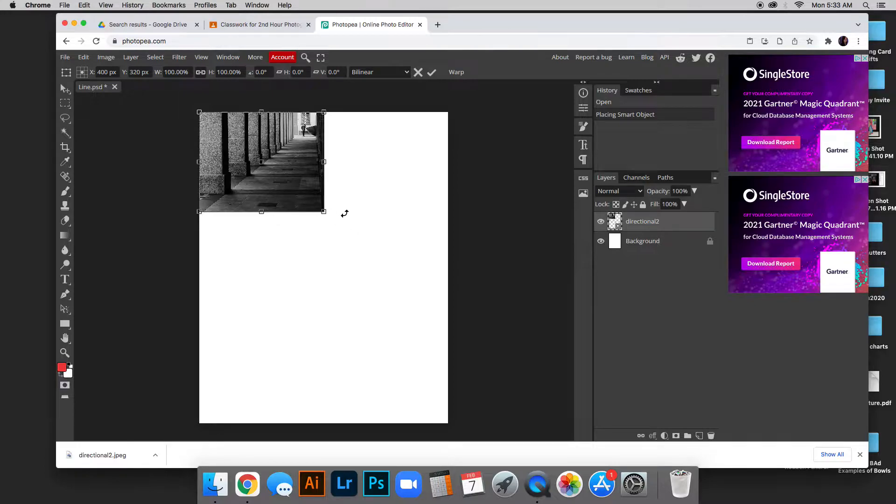
Scale the placed photo to about 162% and centre it horizontally in the page's upper half, around X 800 px, Y 827 px.
drag(285, 172, 307, 197)
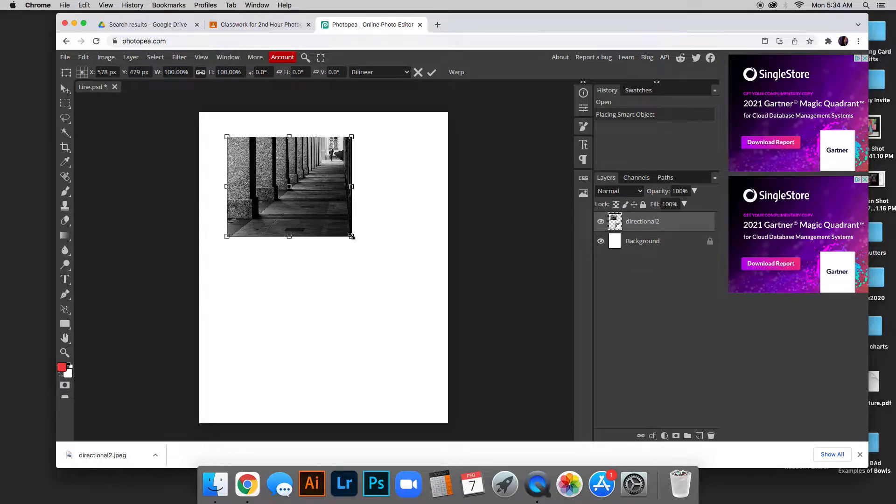
drag(351, 236, 428, 293)
mouse_move(372, 247)
mouse_down()
mouse_move(360, 246)
mouse_move(369, 248)
mouse_up()
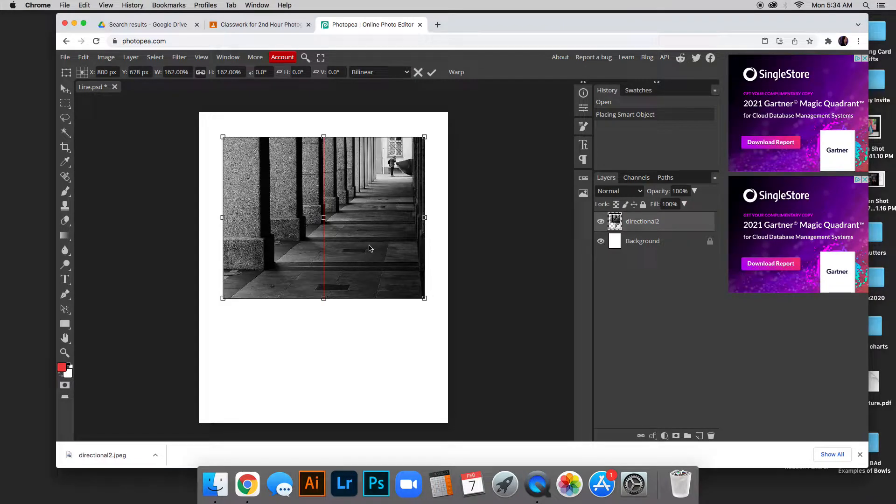
drag(369, 249, 364, 255)
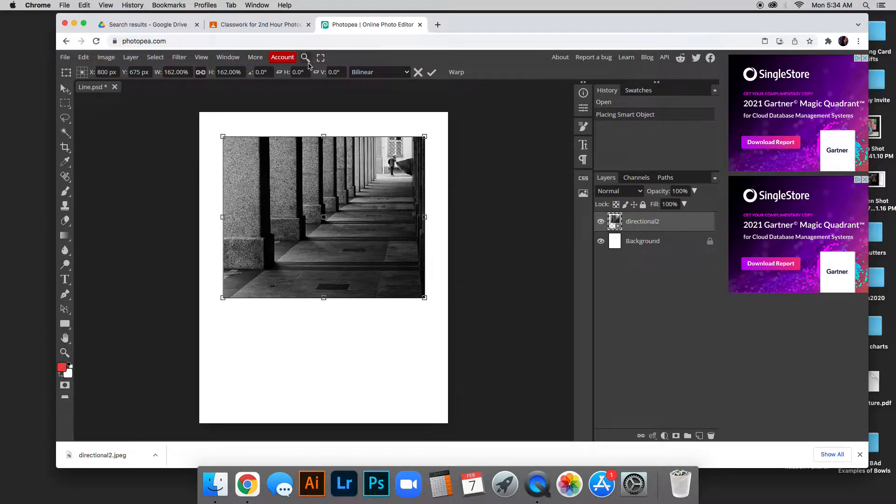
drag(344, 241, 342, 264)
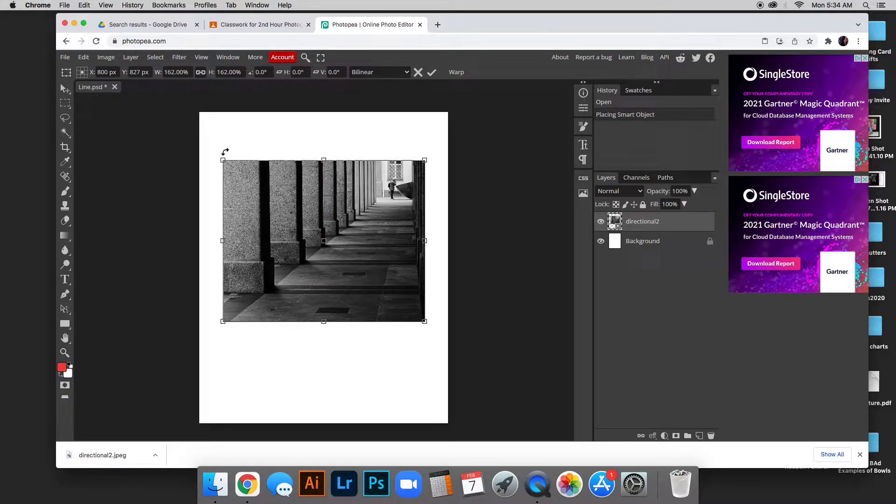
Check the layout of the example Line poster in Google Classroom and return to Photopea.
click(246, 26)
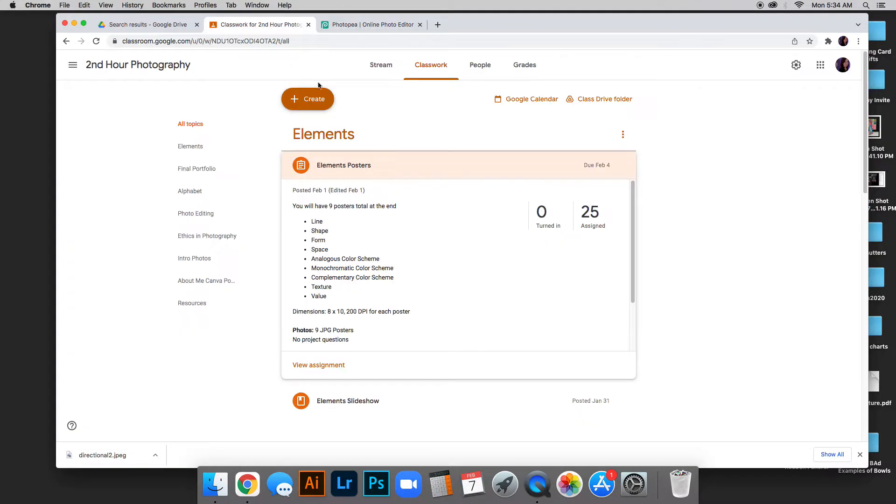
scroll(410, 276, down, 3)
click(350, 256)
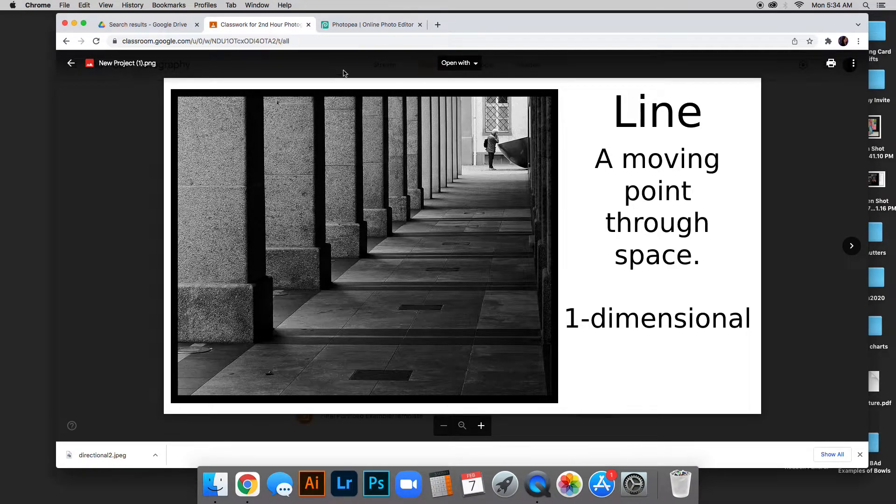
click(368, 25)
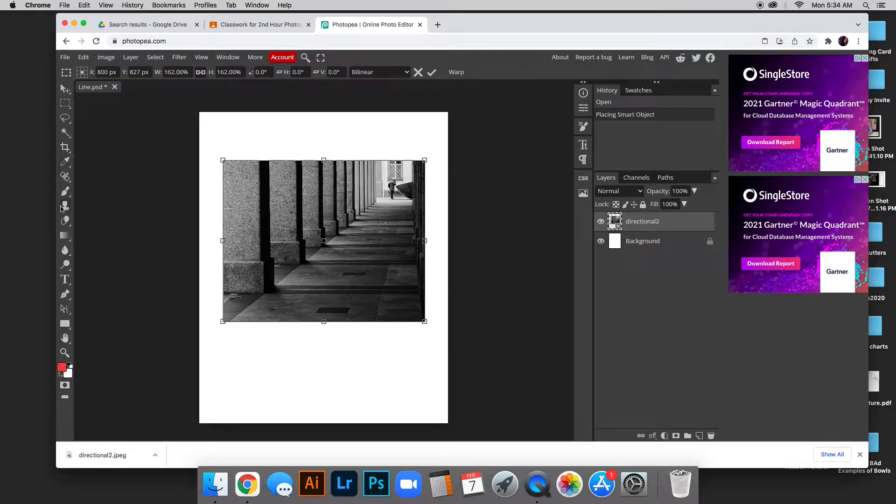
Choose the Rectangle shape tool and set its fill to solid black.
click(65, 324)
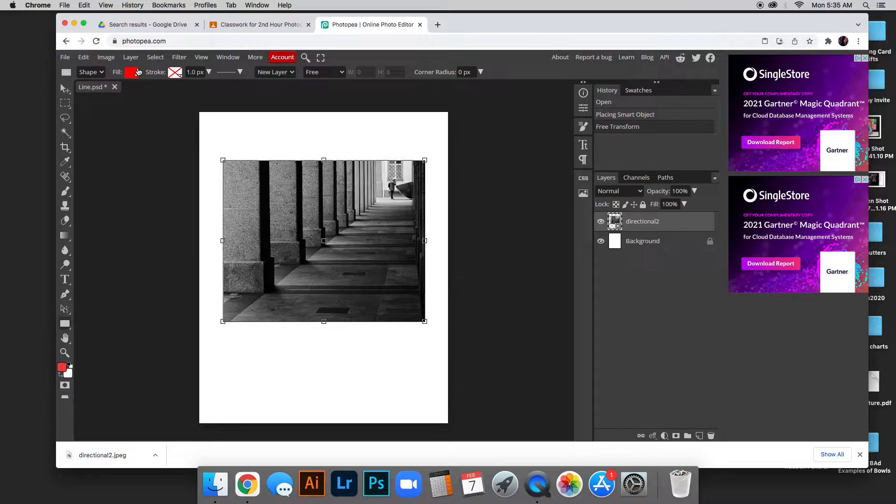
click(136, 76)
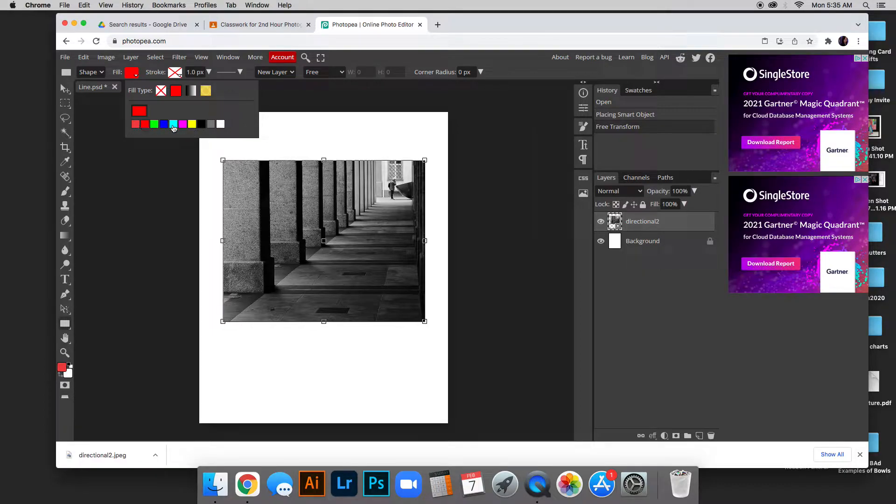
click(138, 112)
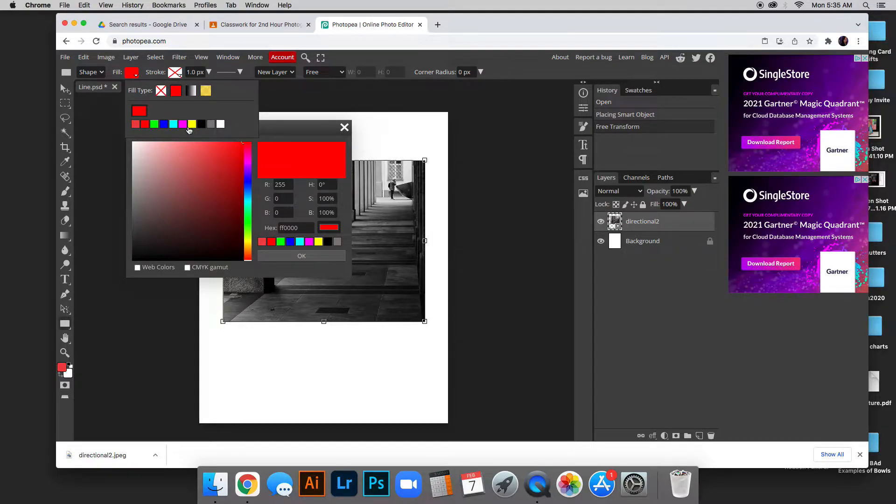
click(202, 125)
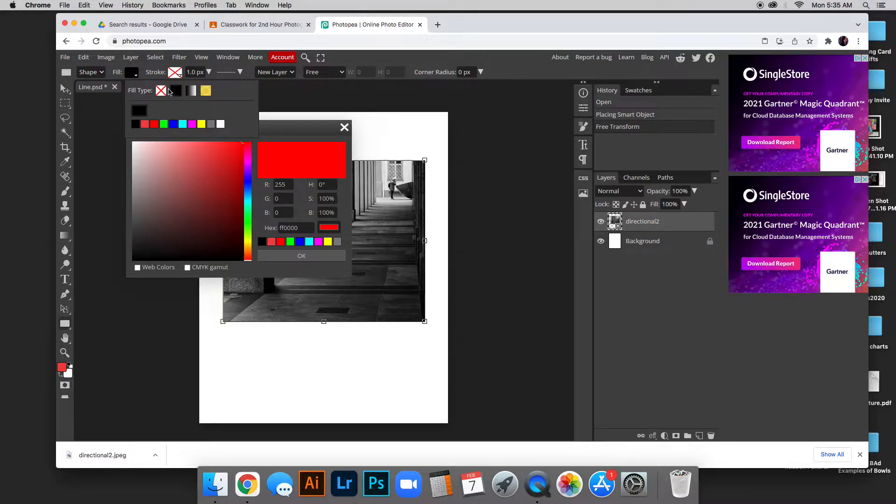
click(137, 76)
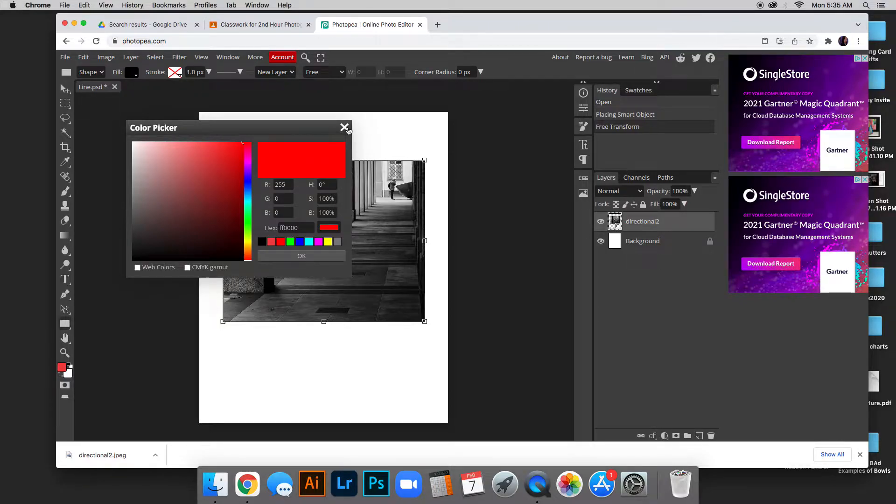
click(306, 256)
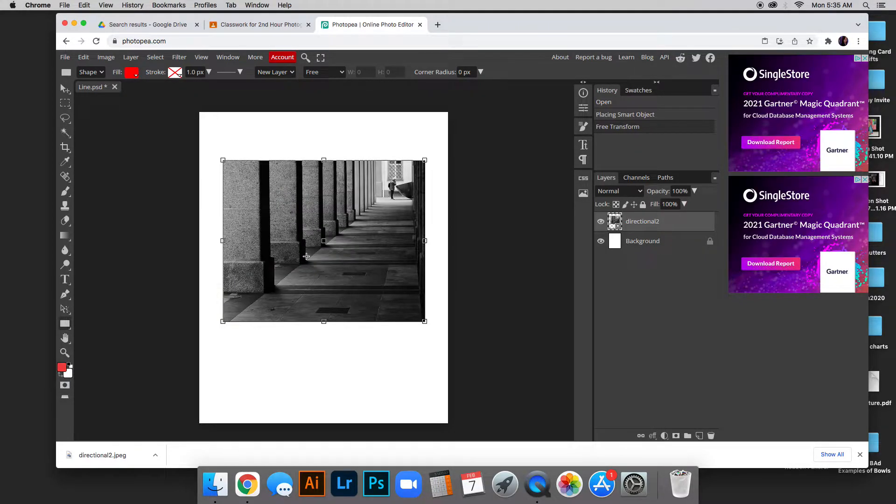
click(132, 73)
click(135, 123)
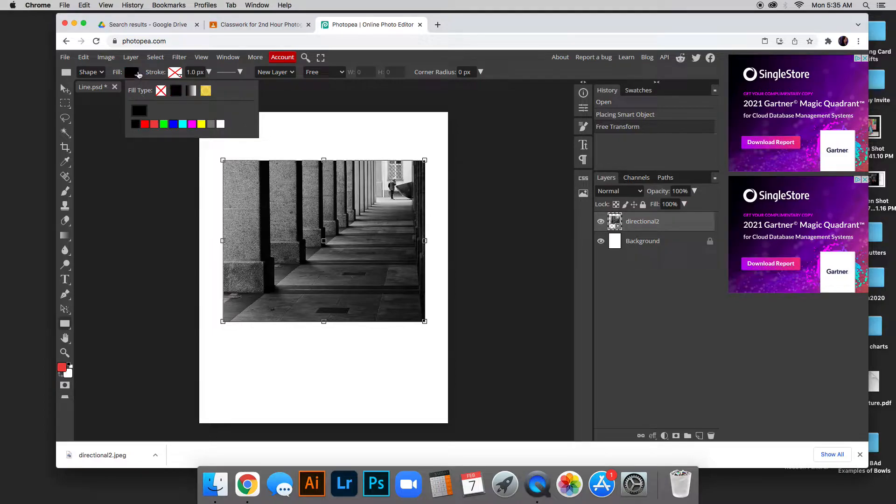
click(141, 71)
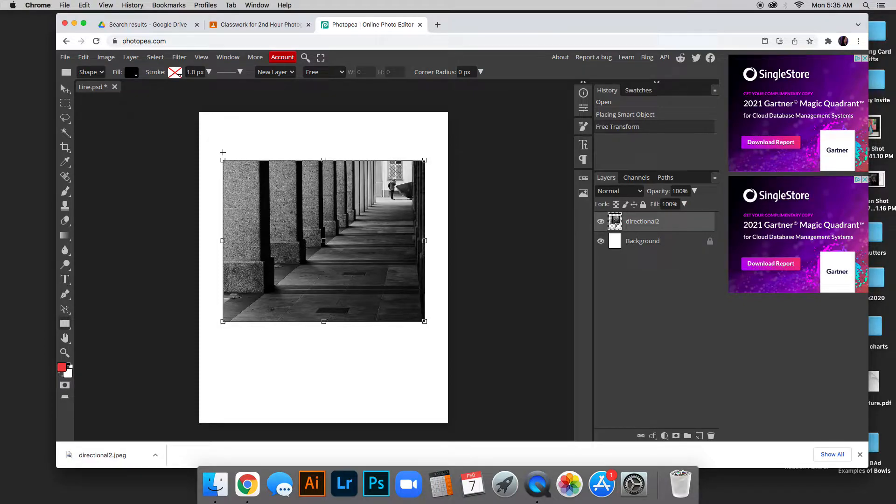
Draw a black rectangle slightly larger than the photo and centre it beneath the directional2 layer as an even frame.
drag(215, 150, 436, 333)
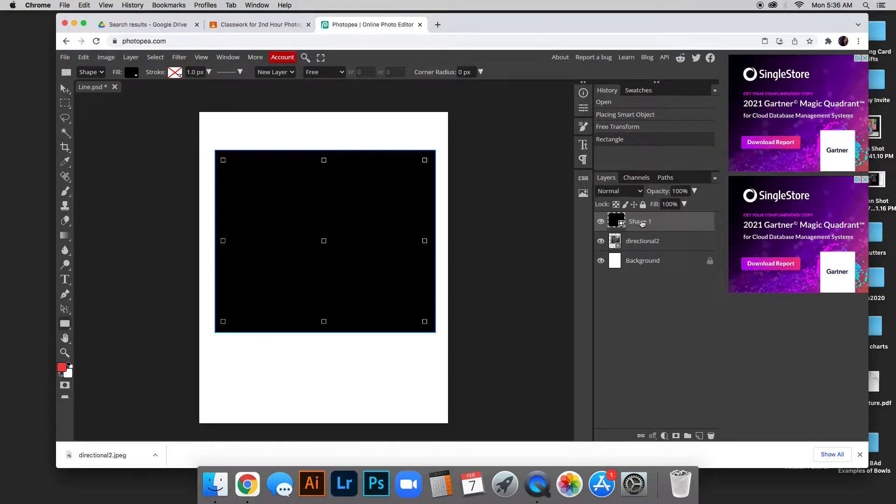
drag(642, 225, 642, 252)
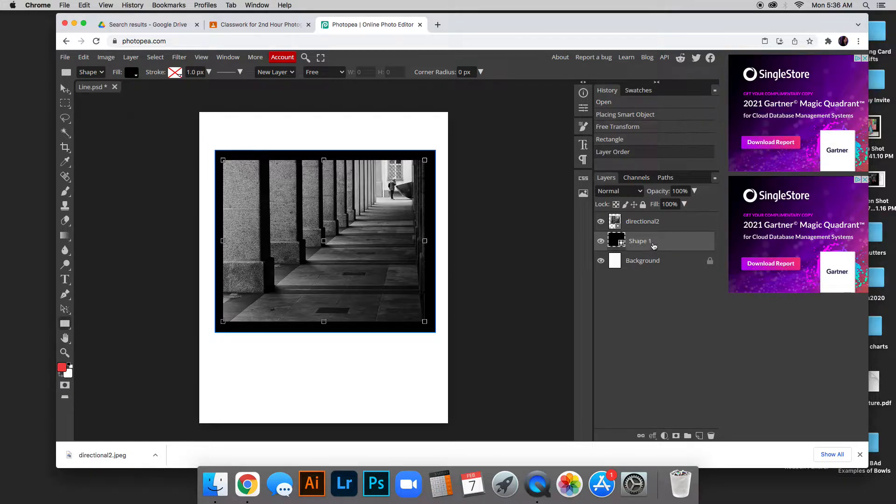
click(66, 92)
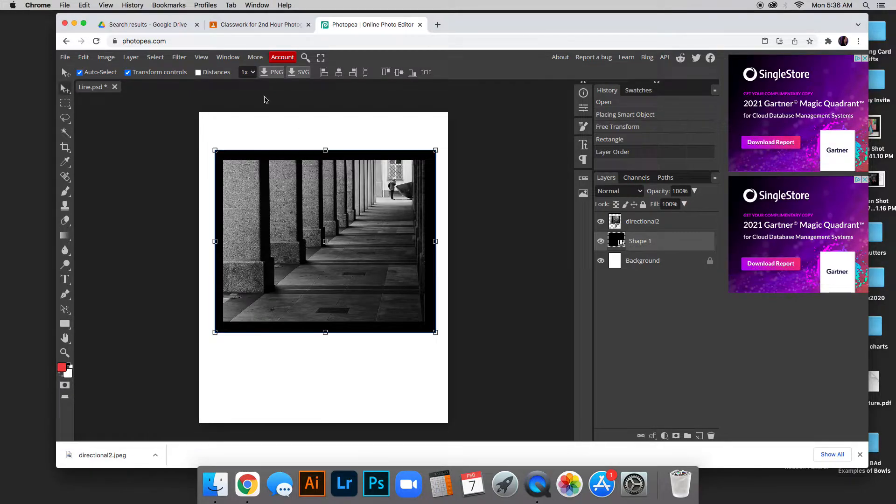
drag(430, 183, 428, 182)
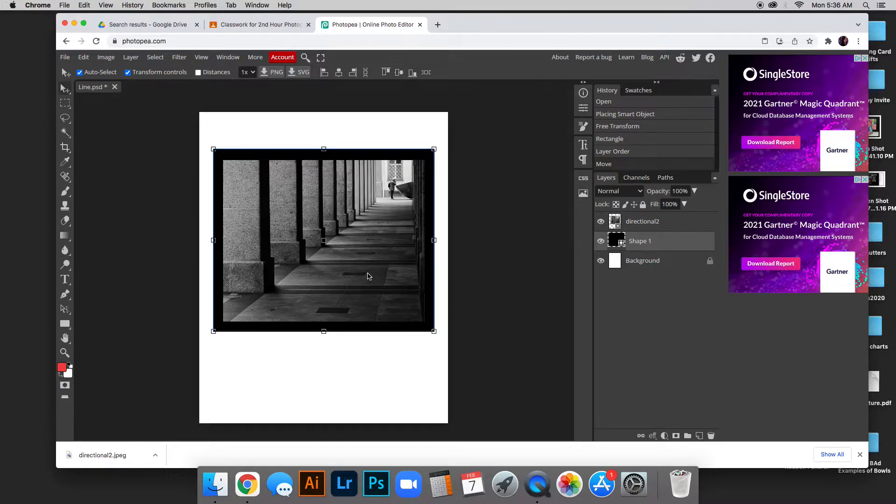
drag(430, 327, 430, 327)
Merge the directional2 photo layer and the black Shape 1 layer into one layer.
click(662, 227)
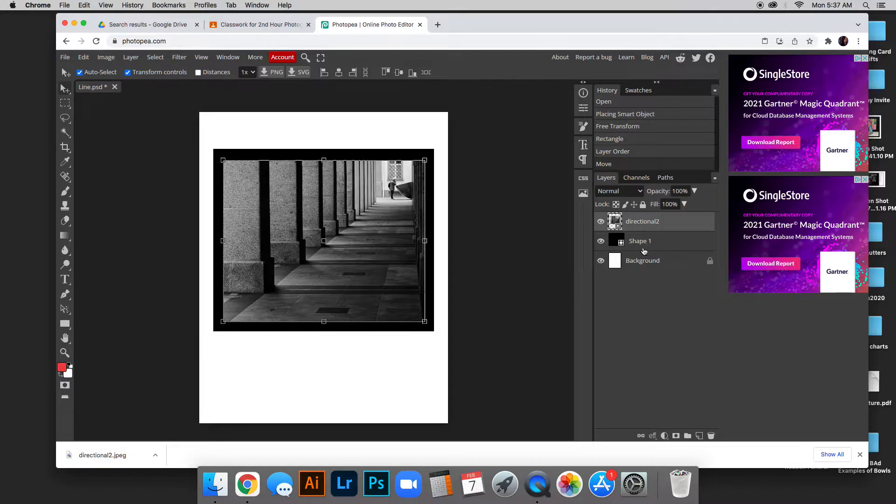
shift+click(645, 241)
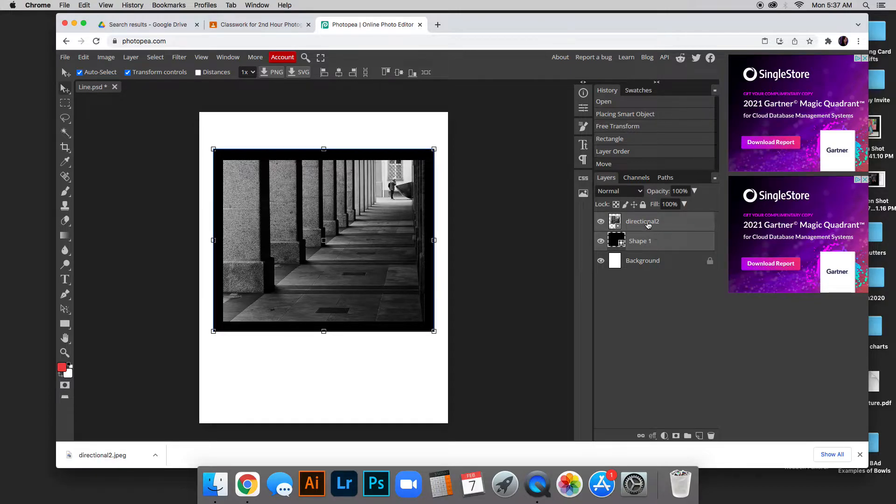
right_click(646, 239)
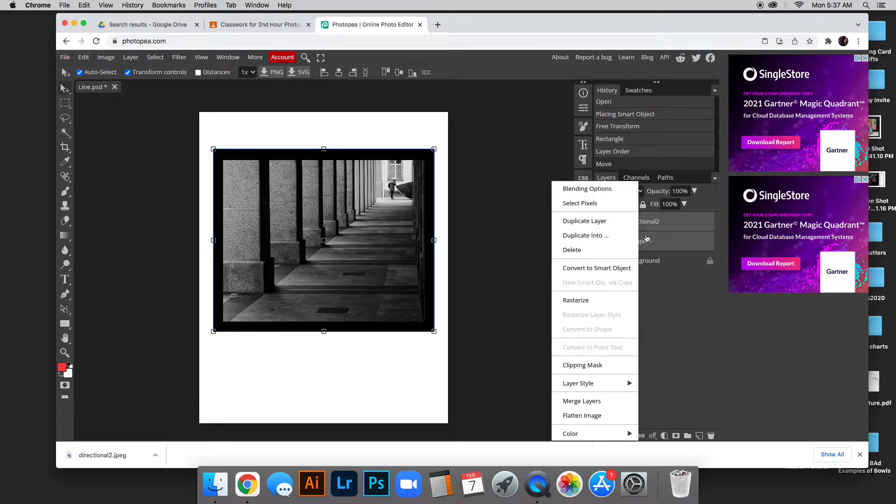
click(593, 402)
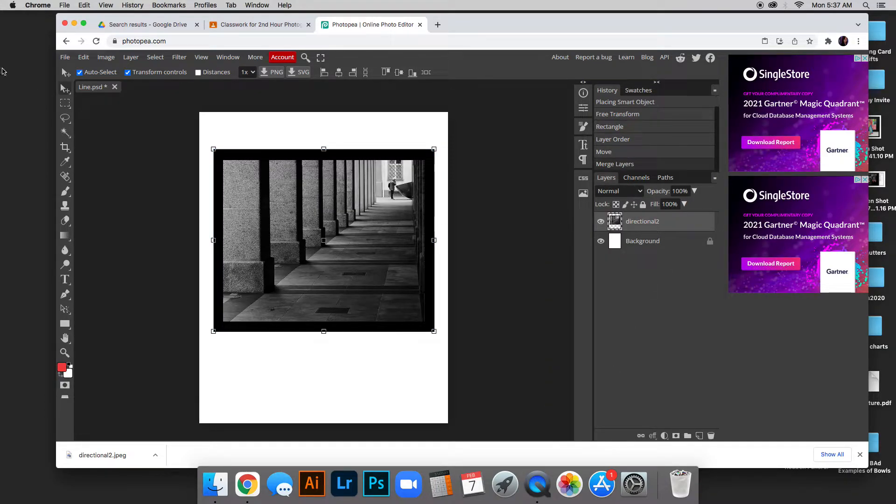
Scale the framed photo to about 103% and centre it horizontally on the page, around X 800 px, Y 851 px.
mouse_move(352, 267)
mouse_down()
mouse_move(341, 269)
mouse_move(376, 271)
mouse_move(348, 257)
mouse_up()
drag(430, 322, 438, 341)
drag(379, 279, 391, 288)
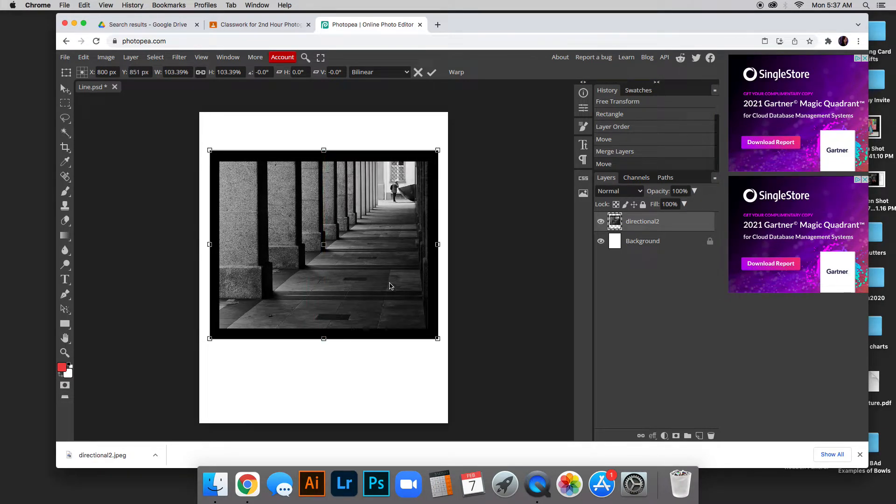
Check the example poster in Google Classroom, return to Photopea, and add a text box reading "Line" above the framed photo.
click(241, 20)
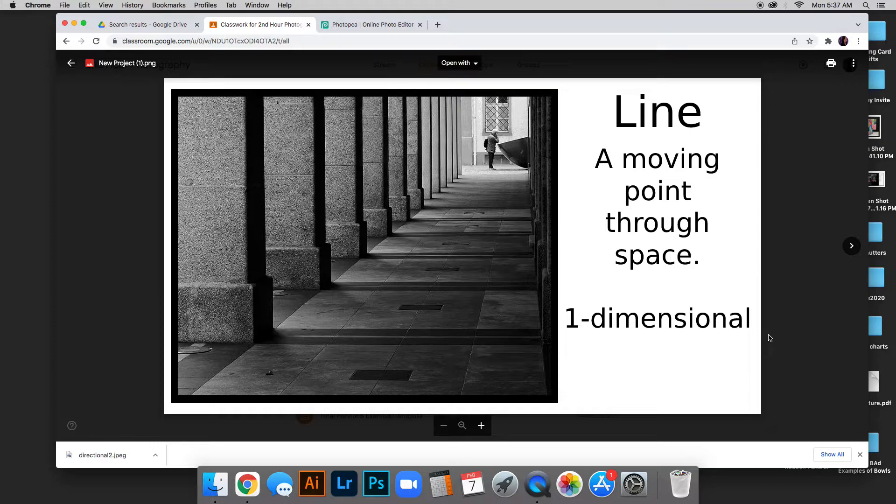
click(385, 26)
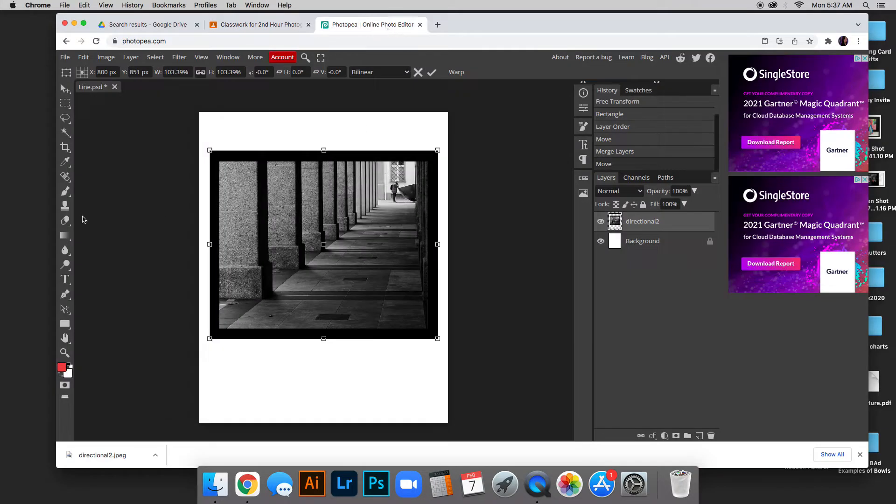
click(64, 280)
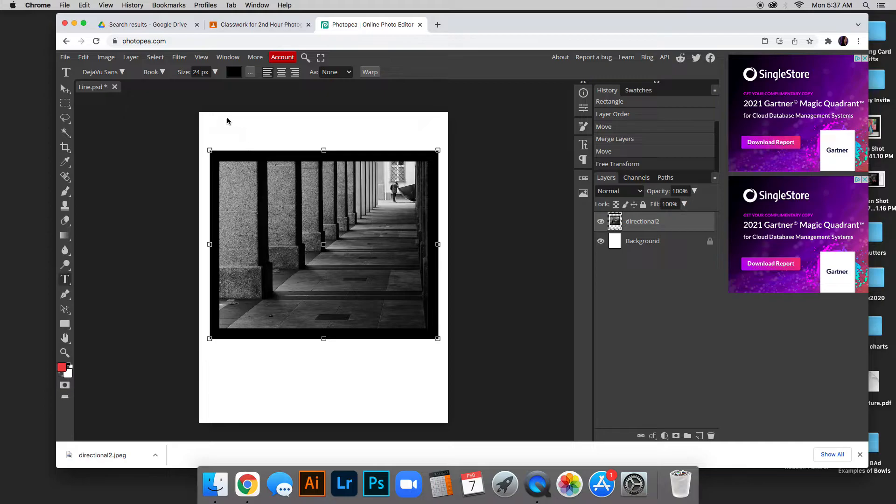
drag(223, 119, 426, 147)
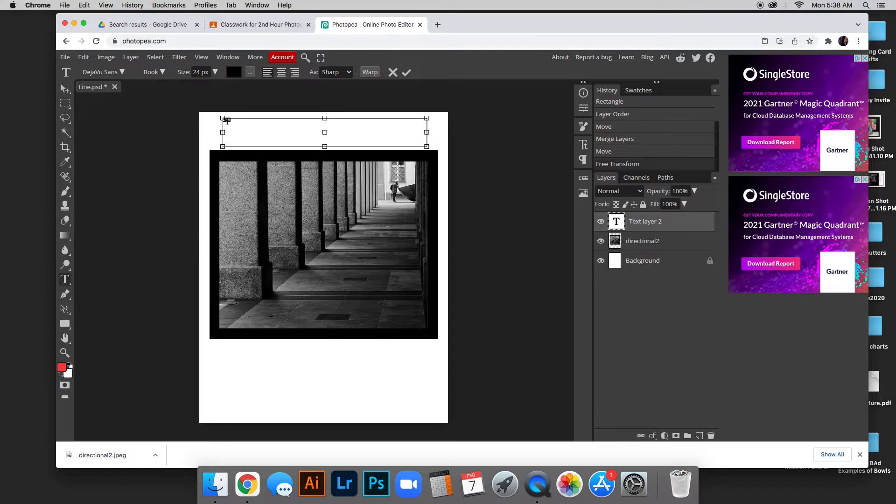
Set the "Line" title's font size to 150 px and centre-align it within its text box.
click(215, 72)
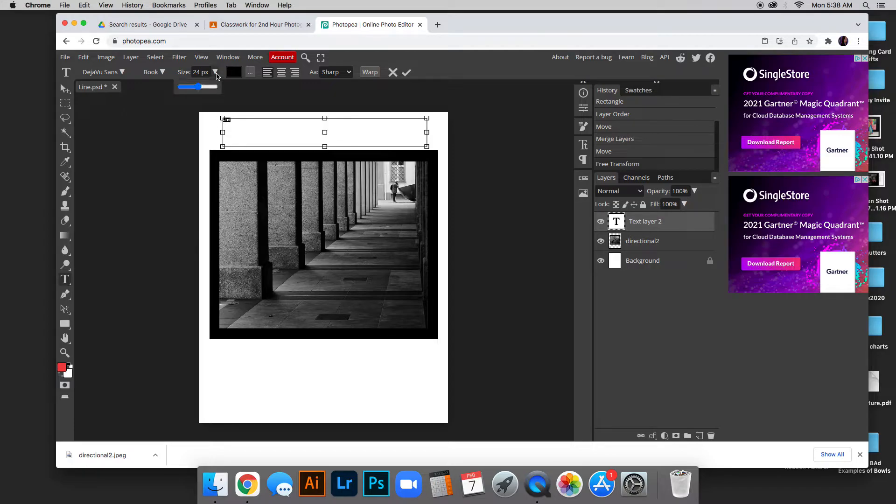
click(202, 87)
drag(202, 89, 218, 90)
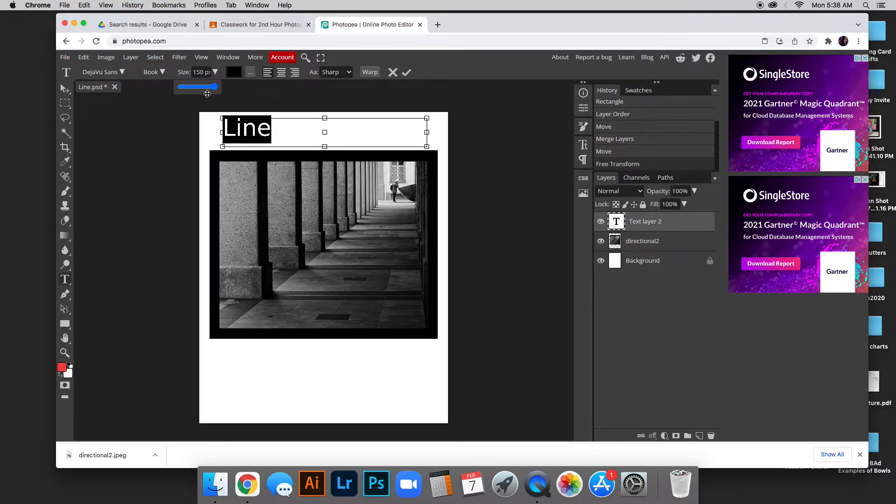
click(281, 74)
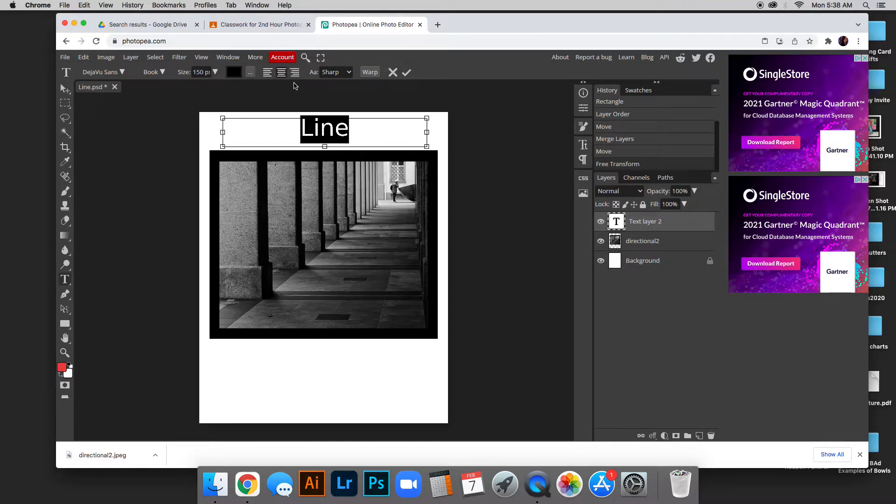
Keep the "Line" title's colour at black (000000), set its font to DejaVu Serif and commit the text.
click(355, 130)
drag(354, 132, 299, 131)
click(239, 73)
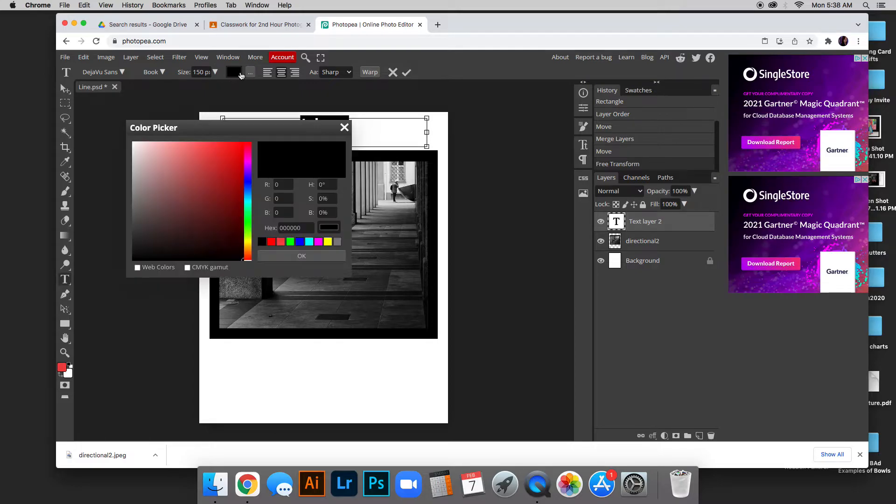
click(302, 256)
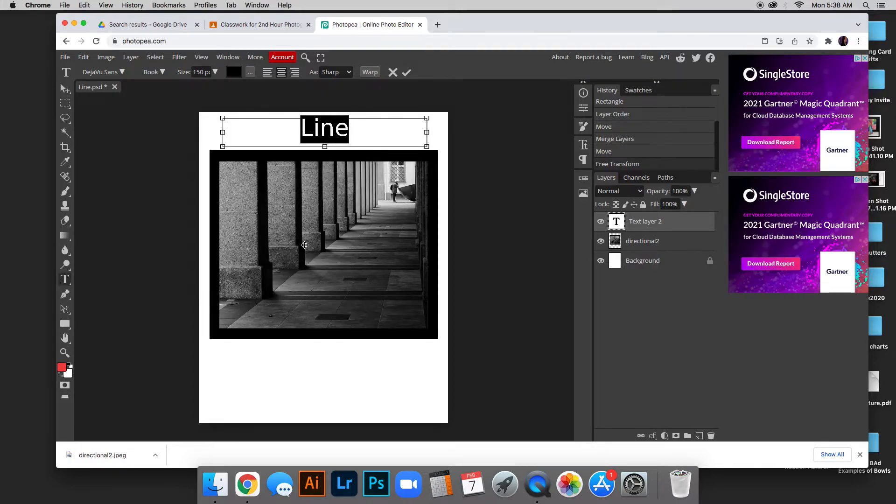
click(122, 72)
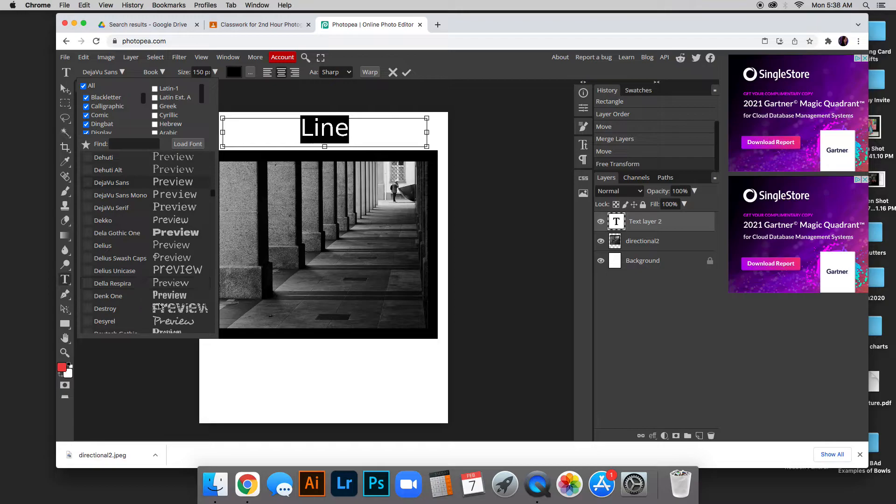
click(166, 207)
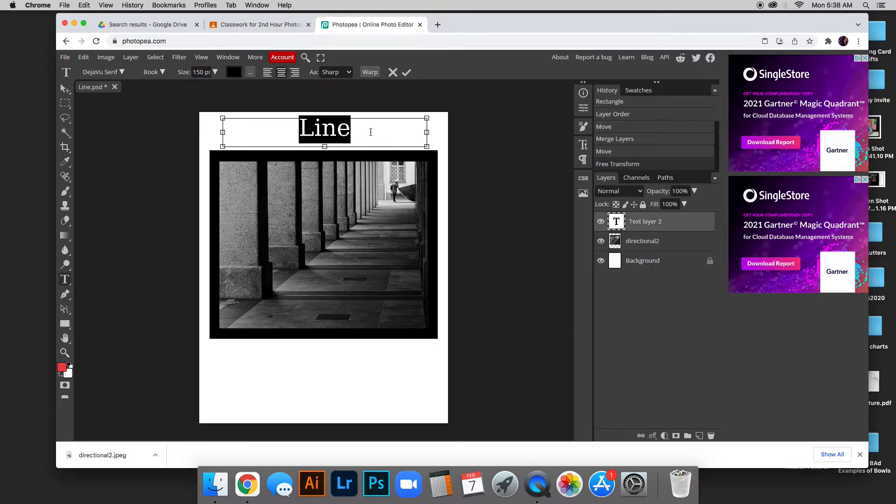
click(406, 73)
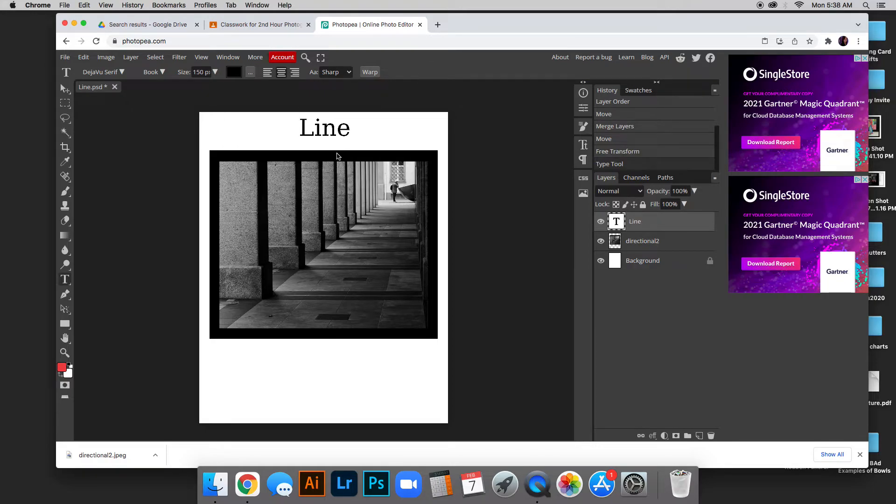
Scale the "Line" title to about 150% and centre it above the photo, around X 800 px, Y 135 px.
click(62, 89)
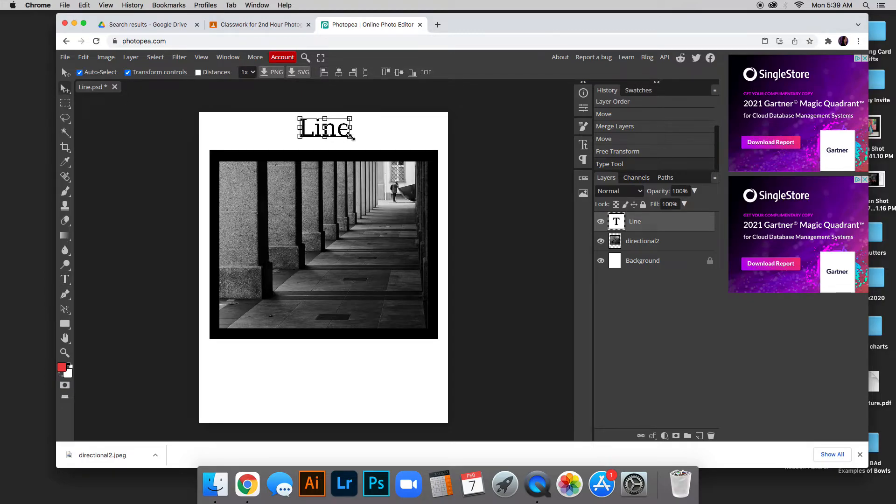
click(350, 135)
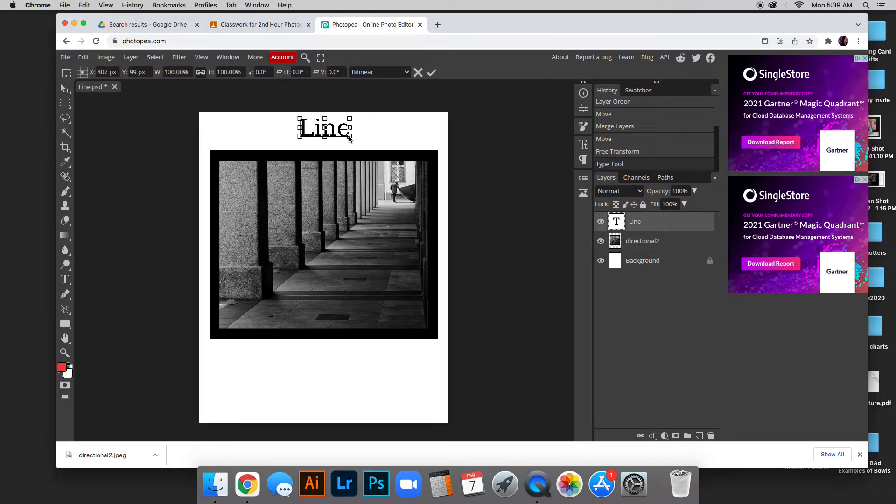
mouse_move(350, 136)
mouse_down()
mouse_move(374, 145)
mouse_move(329, 138)
mouse_move(337, 138)
mouse_up()
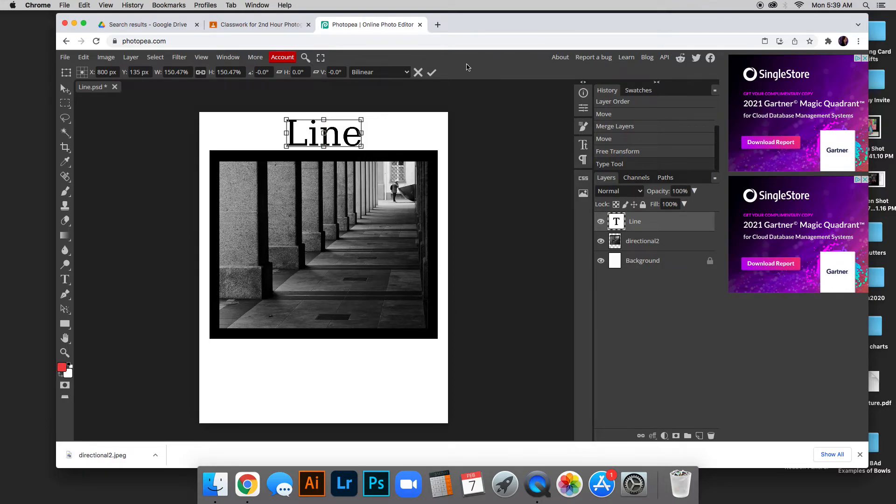
click(432, 72)
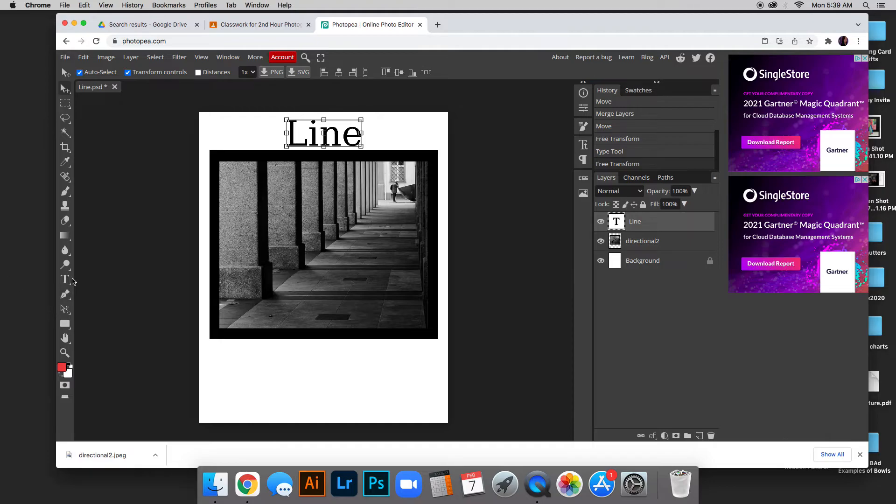
Add a text box spanning the photo's width in the empty area below it and enter "A moving point".
click(67, 279)
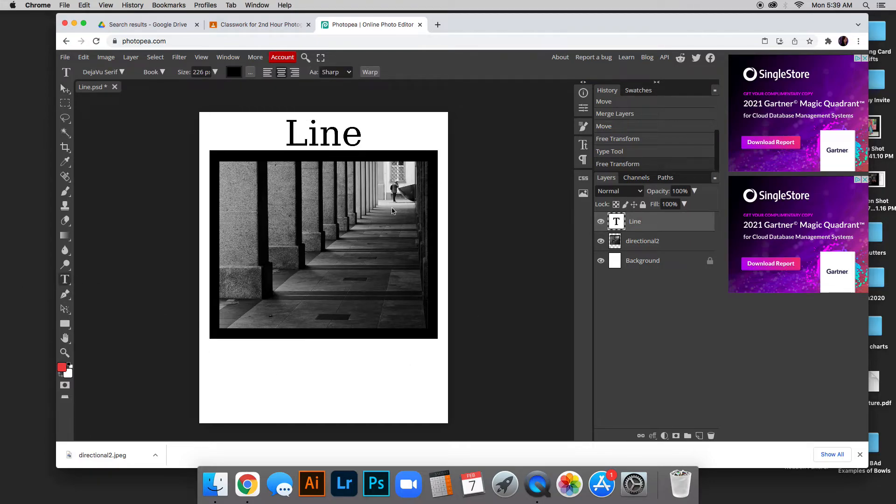
drag(209, 346, 439, 423)
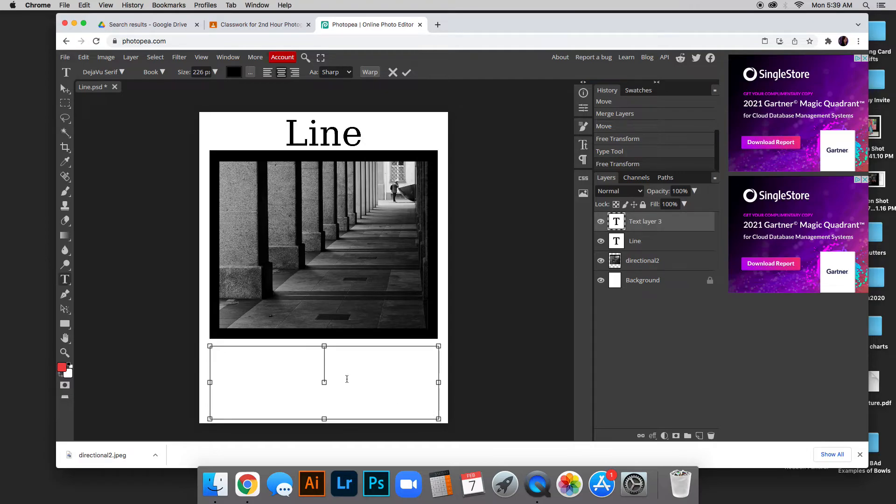
text(Ap)
key(BackSpace)
text(moving p)
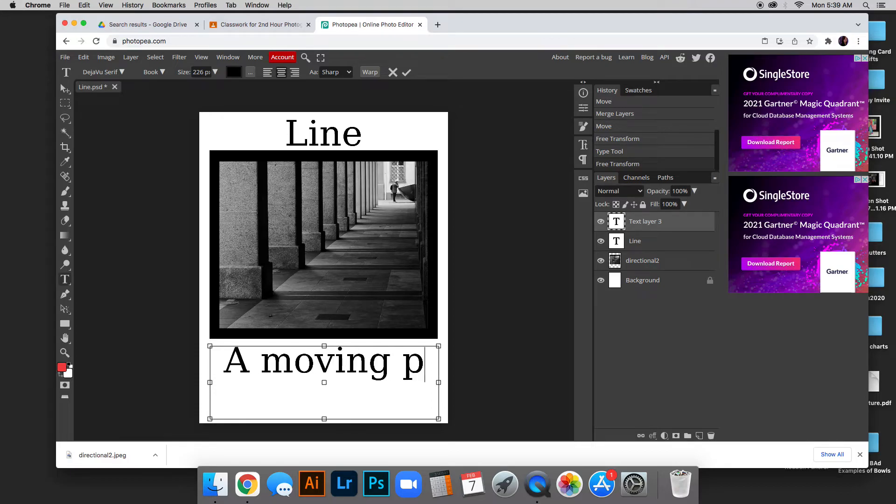
text(oint)
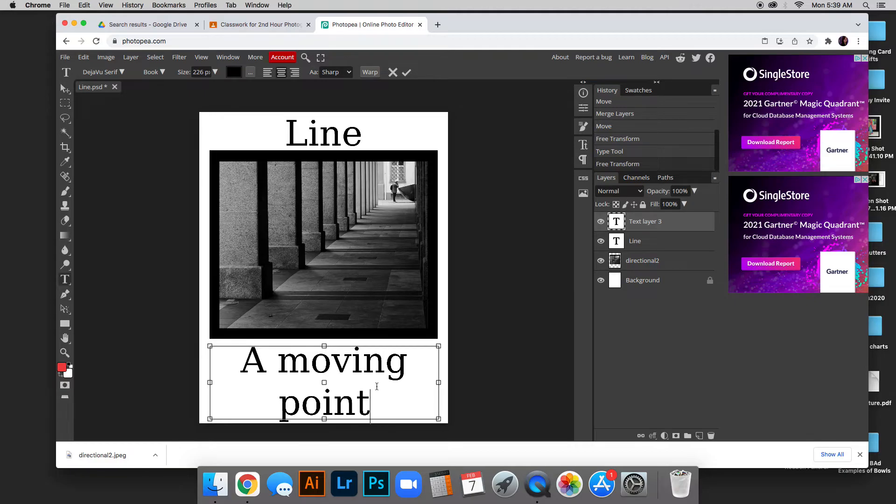
Reduce the definition text to 88 px and complete it to read "A moving point through space 1 dimensional.".
drag(371, 403, 252, 350)
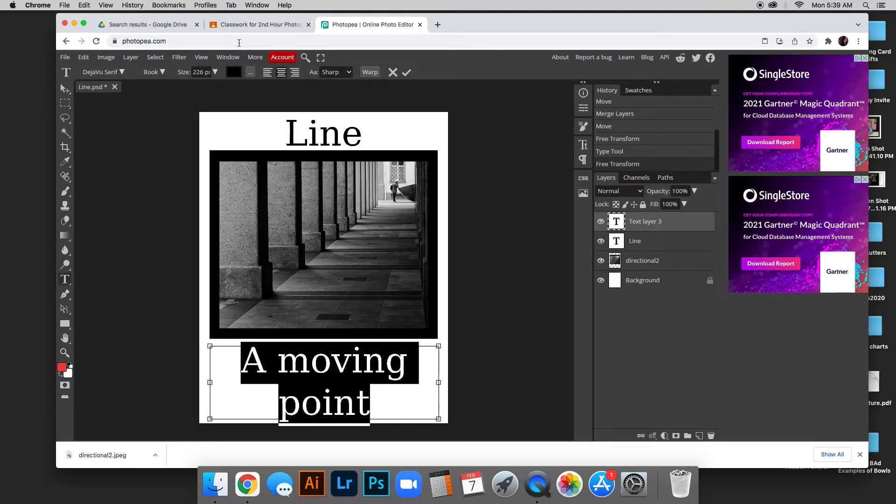
click(215, 72)
drag(216, 87, 207, 92)
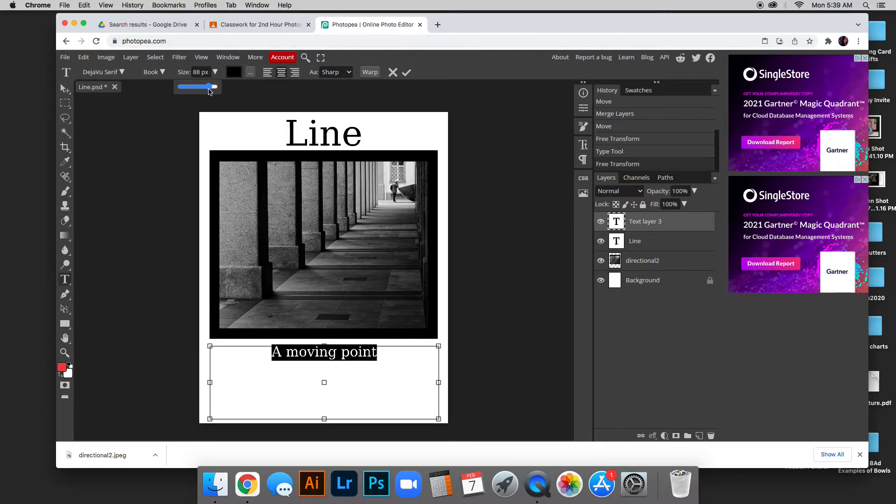
click(377, 353)
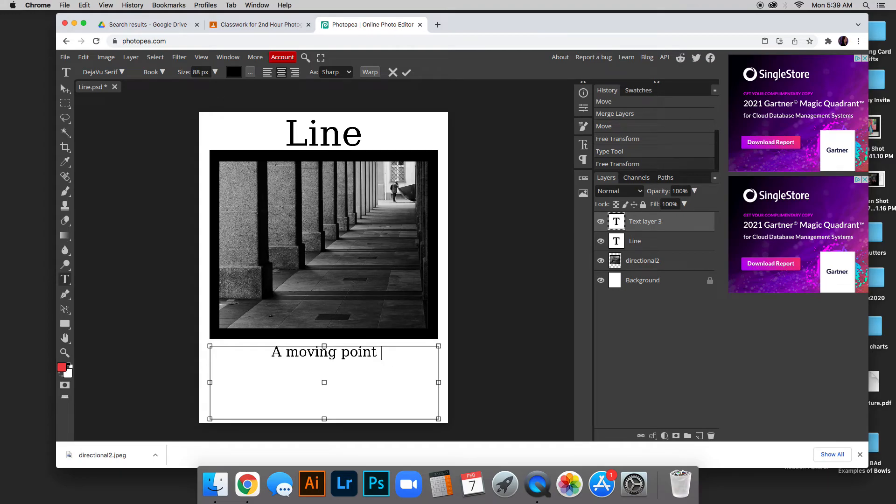
text(through spacc)
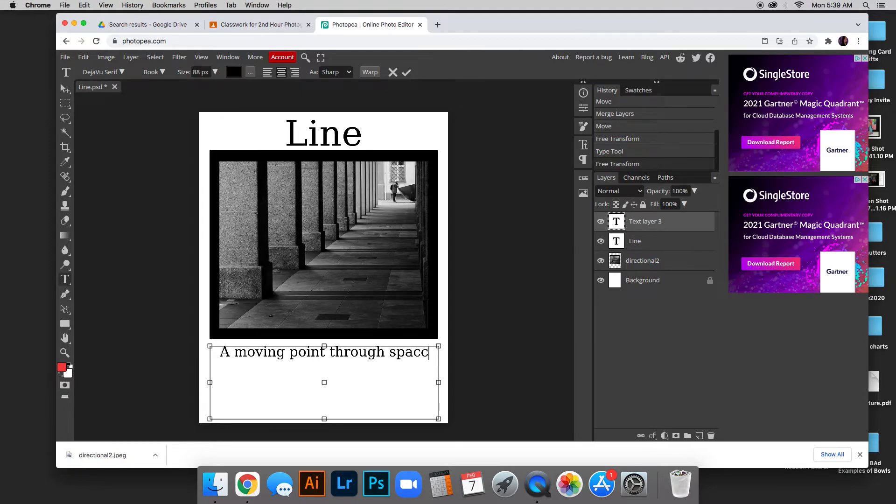
key(BackSpace)
text(e )
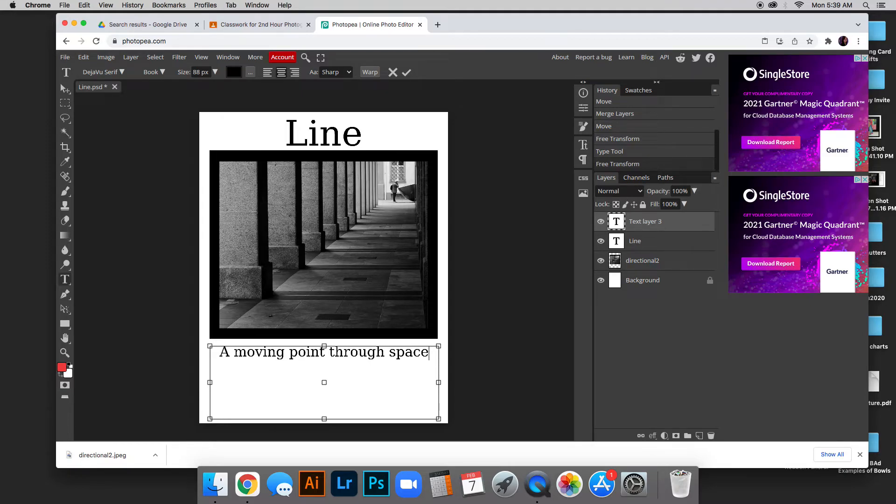
text(1 dimensional)
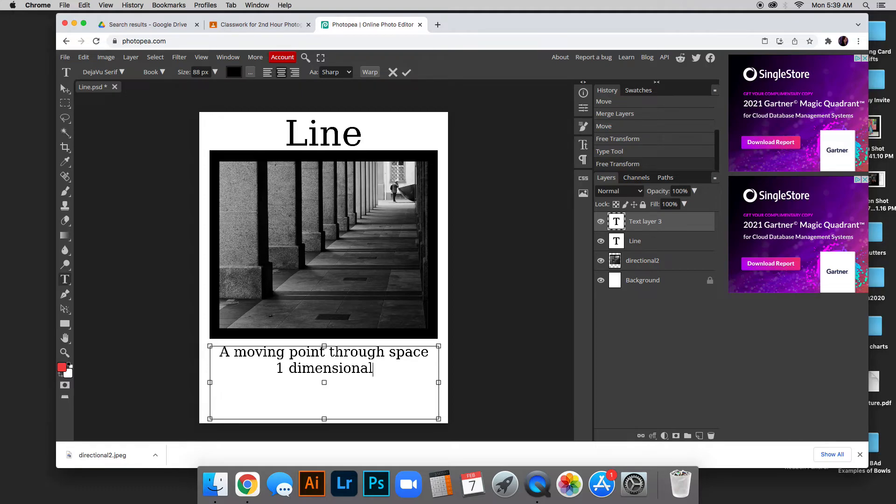
text(.)
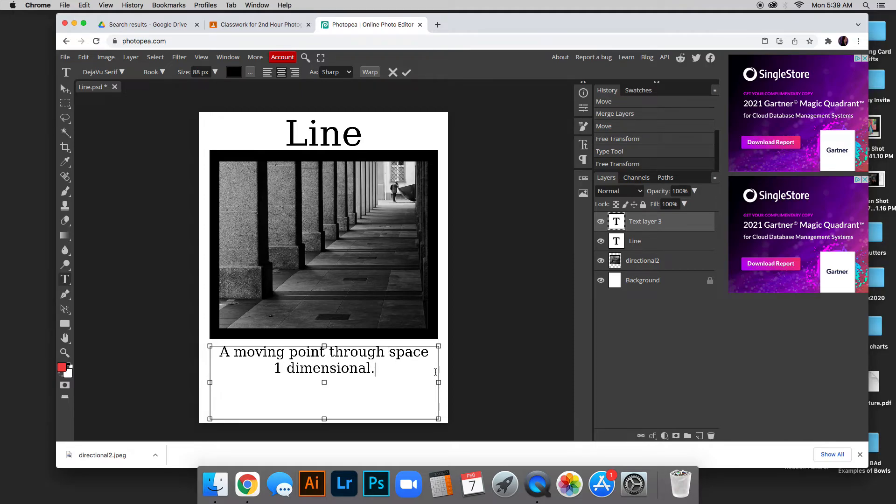
Separate "1 dimensional." from the line above with a blank line, set the whole definition to 103 px and commit the text.
key(Return)
click(403, 388)
drag(385, 385, 201, 339)
click(215, 72)
drag(209, 89, 211, 90)
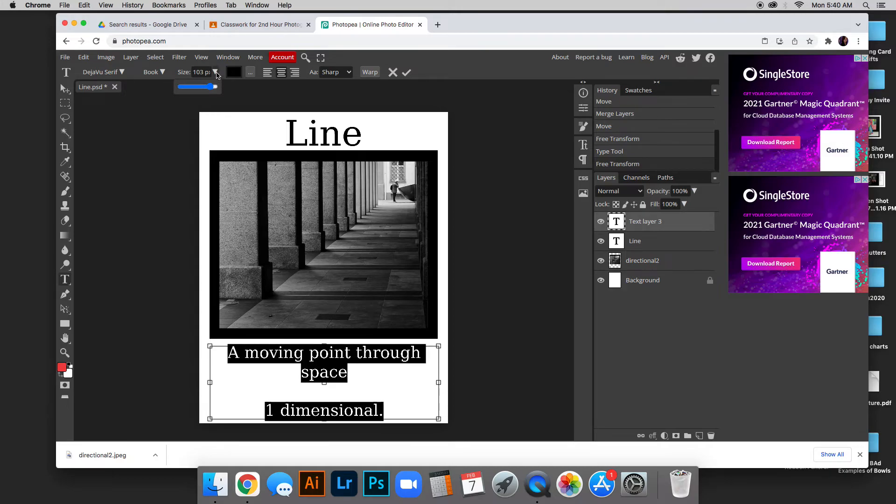
click(216, 73)
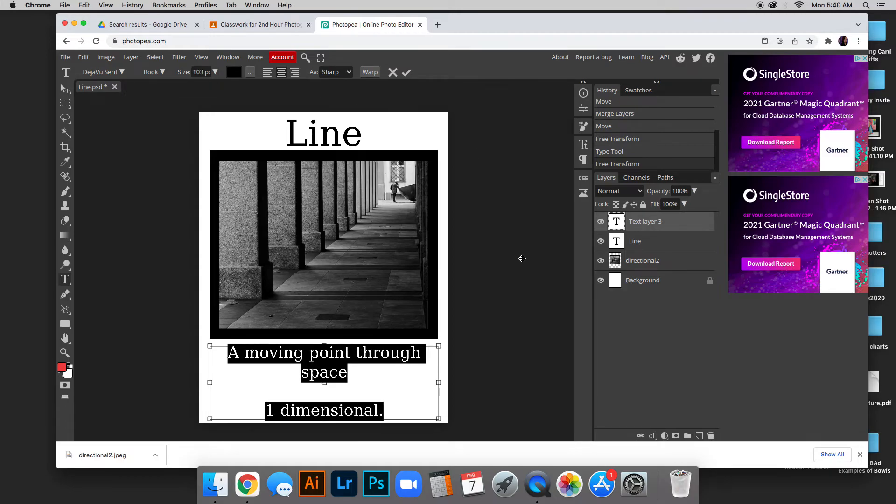
click(65, 88)
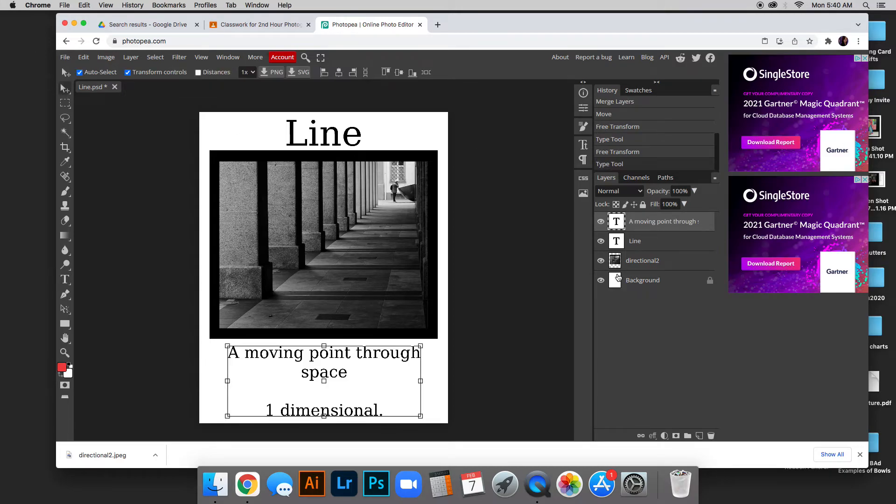
Scale the definition text to about 102% and centre it below the photo, around X 800 px, Y 1725 px.
click(326, 398)
mouse_move(420, 415)
mouse_down()
mouse_move(413, 404)
mouse_move(425, 413)
mouse_up()
drag(342, 357, 341, 356)
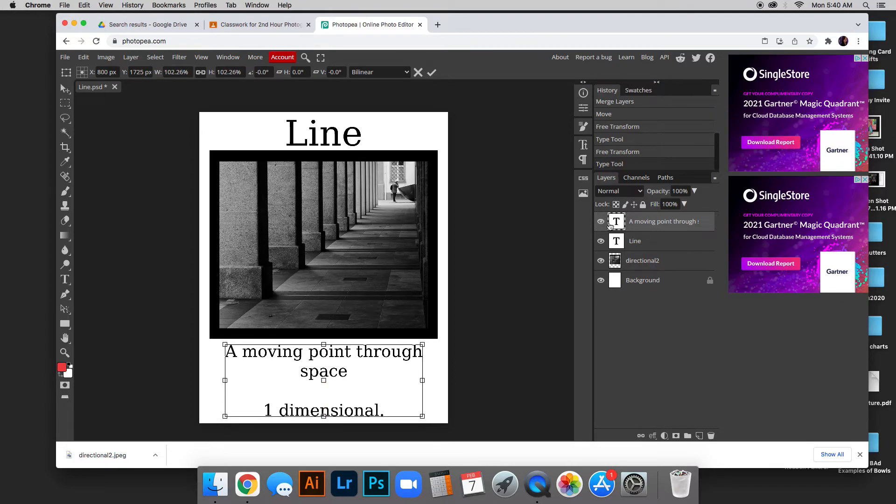
click(432, 72)
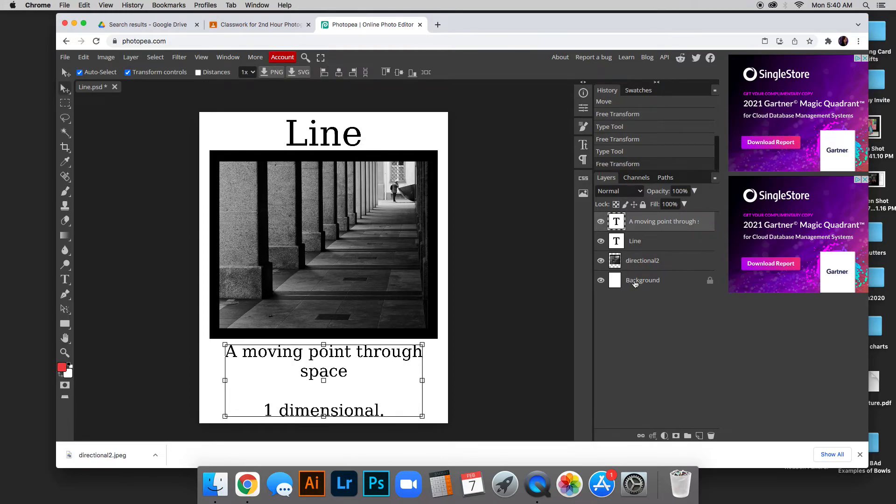
Select the Background layer and switch to the Paint Bucket tool.
click(636, 282)
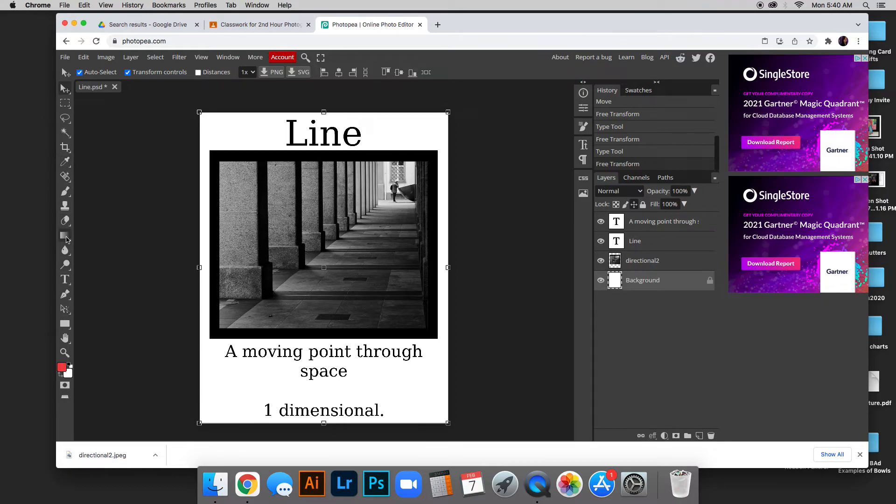
right_click(67, 240)
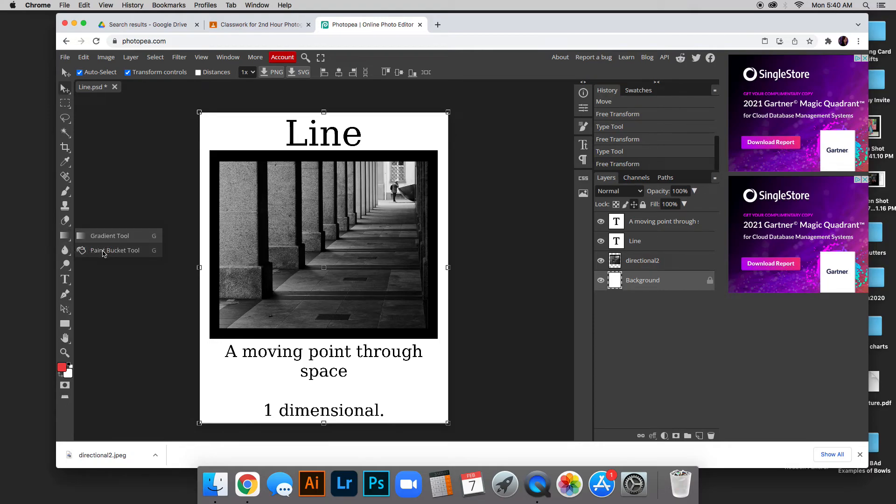
click(103, 250)
Set the foreground colour to black (000000).
click(62, 368)
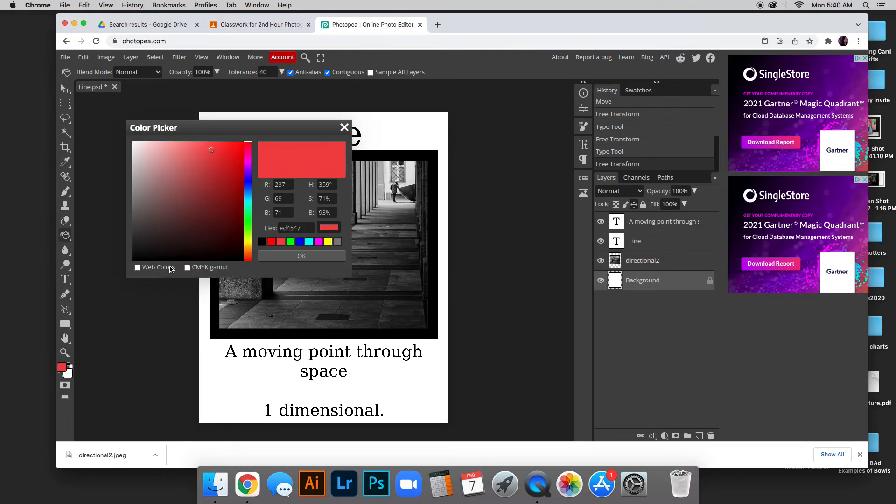
click(261, 241)
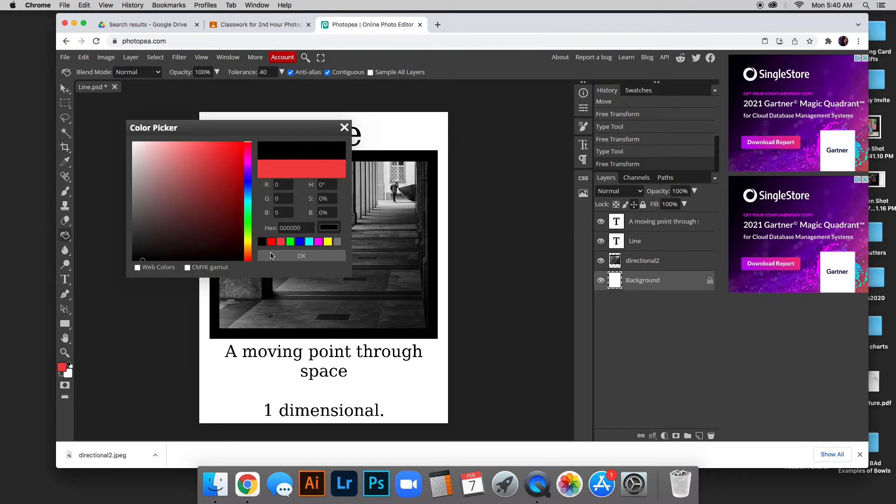
click(271, 257)
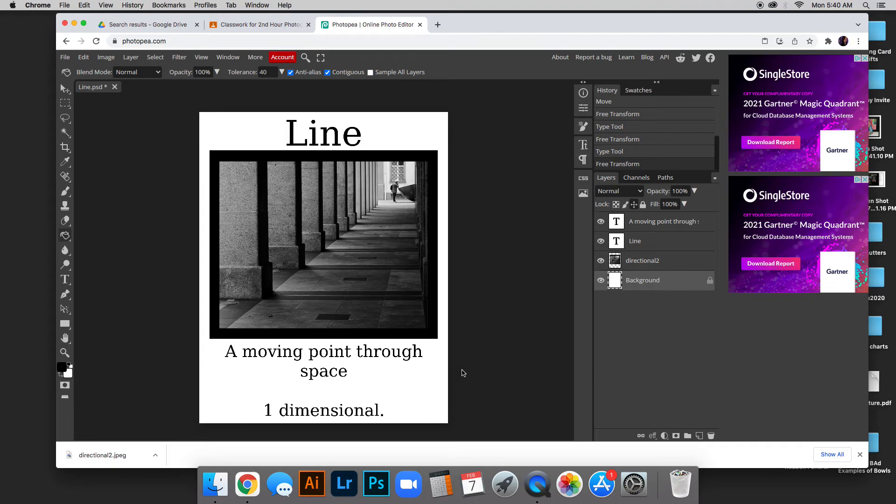
Set the foreground colour to grey (808080) and fill the poster's background with it.
click(62, 368)
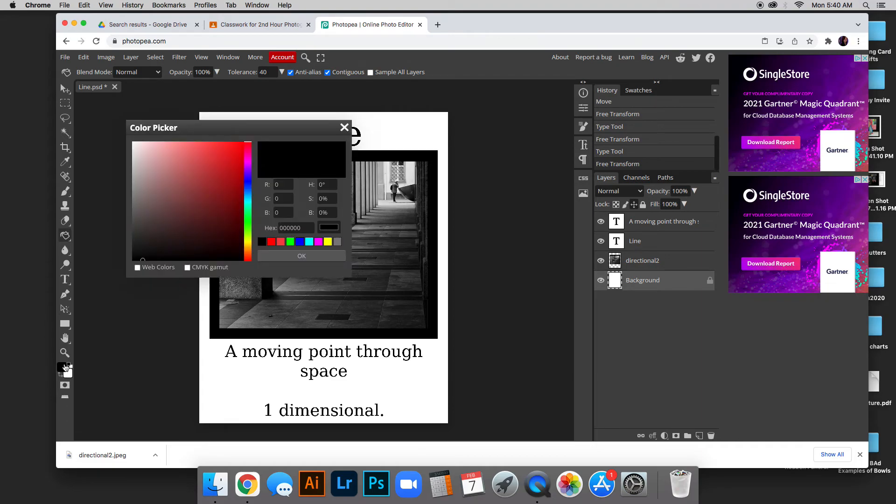
click(336, 241)
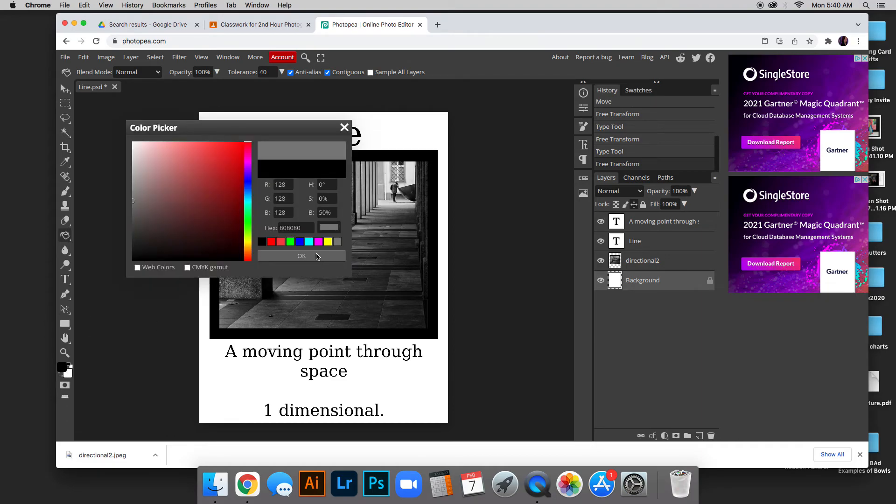
click(319, 256)
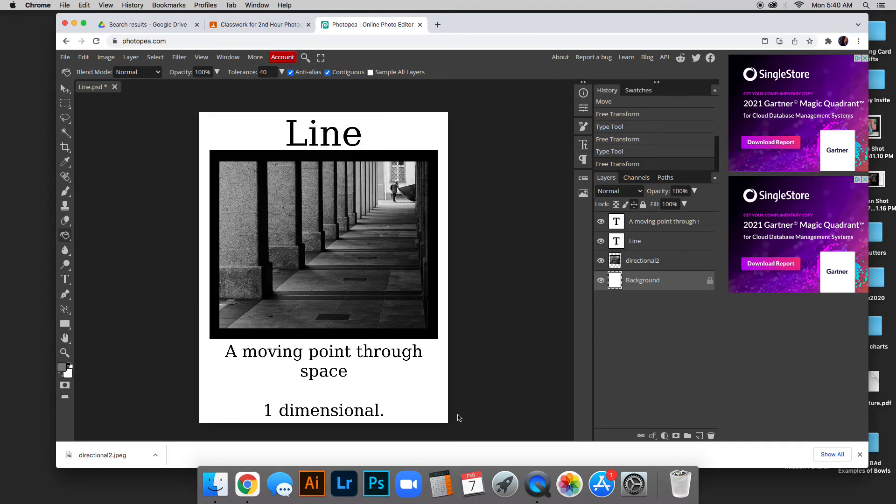
click(432, 394)
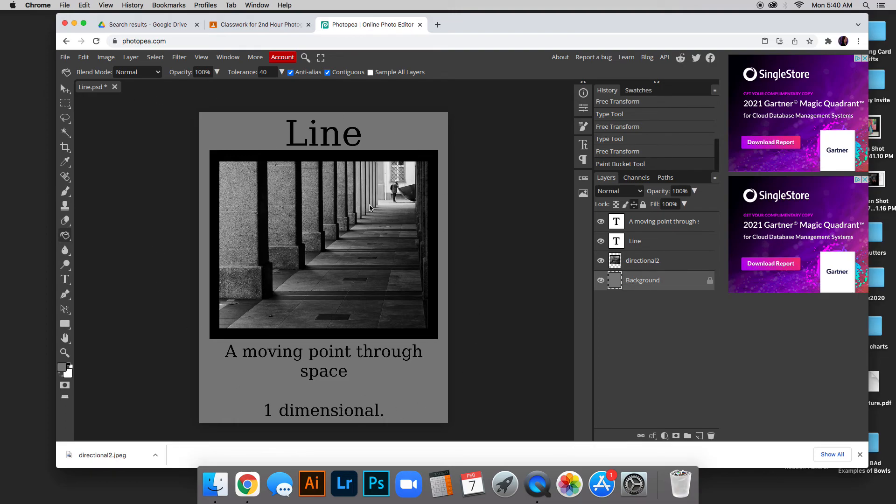
Export the poster as a JPG named Line at 1600 x 2000 px and 70% quality.
click(65, 58)
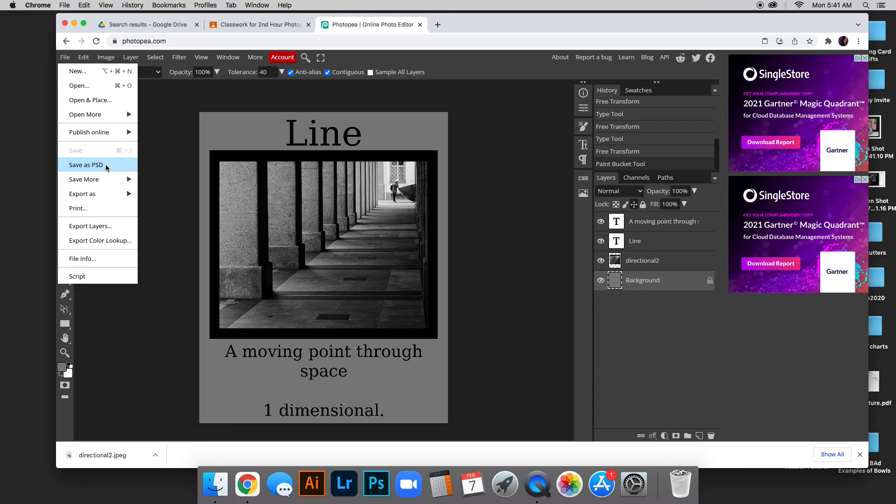
mouse_move(110, 194)
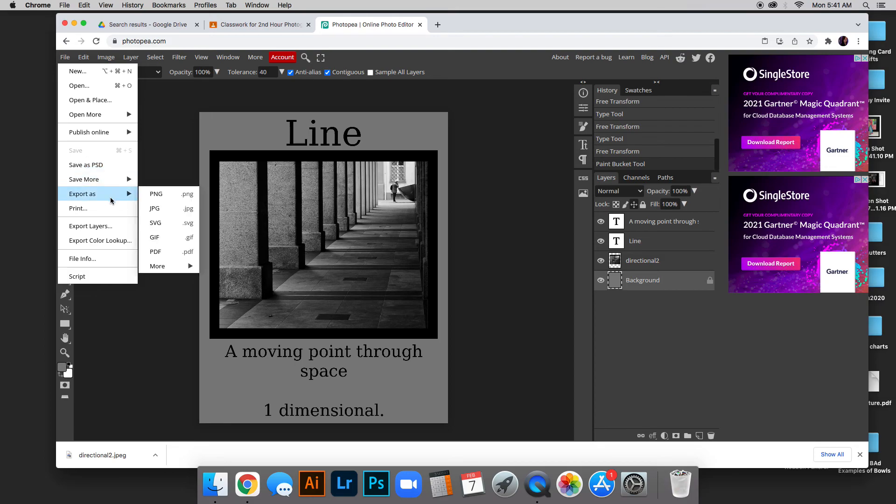
click(166, 211)
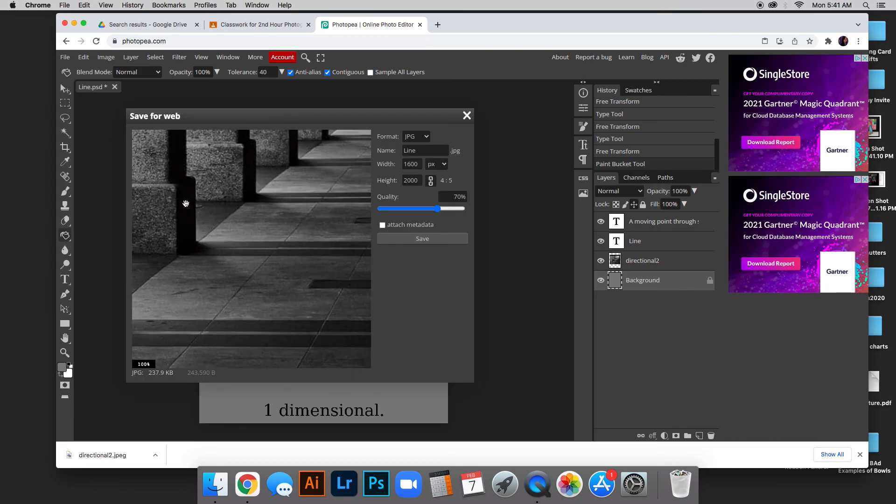
click(441, 241)
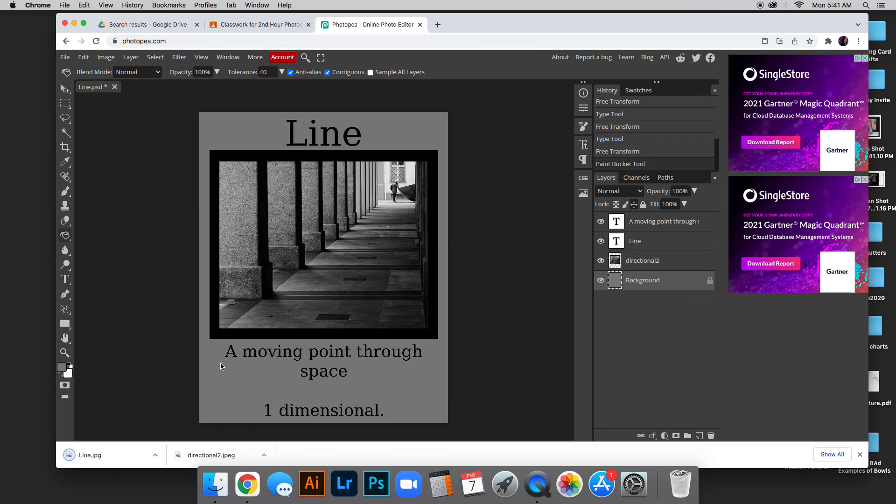
Switch to the Google Classroom page with the example poster.
click(278, 27)
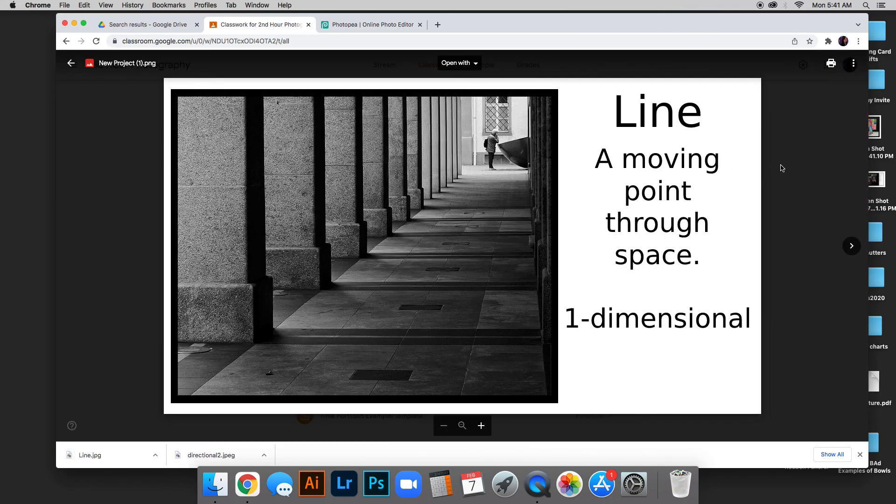